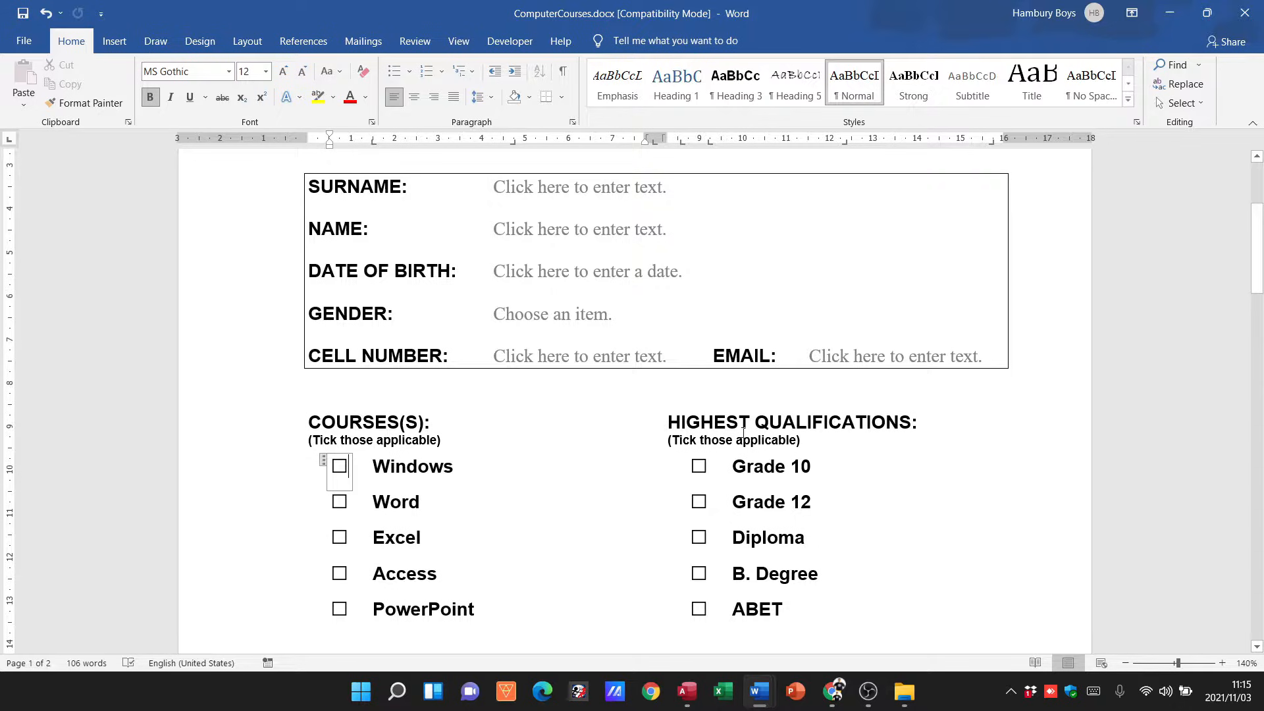
Step: Look over the computer courses form from its title to the office-use section and try the Grade 10 check box
{"action": "scroll", "coordinate": [743, 433], "scroll_direction": "up", "scroll_amount": 3}
{"action": "left_click", "coordinate": [603, 290]}
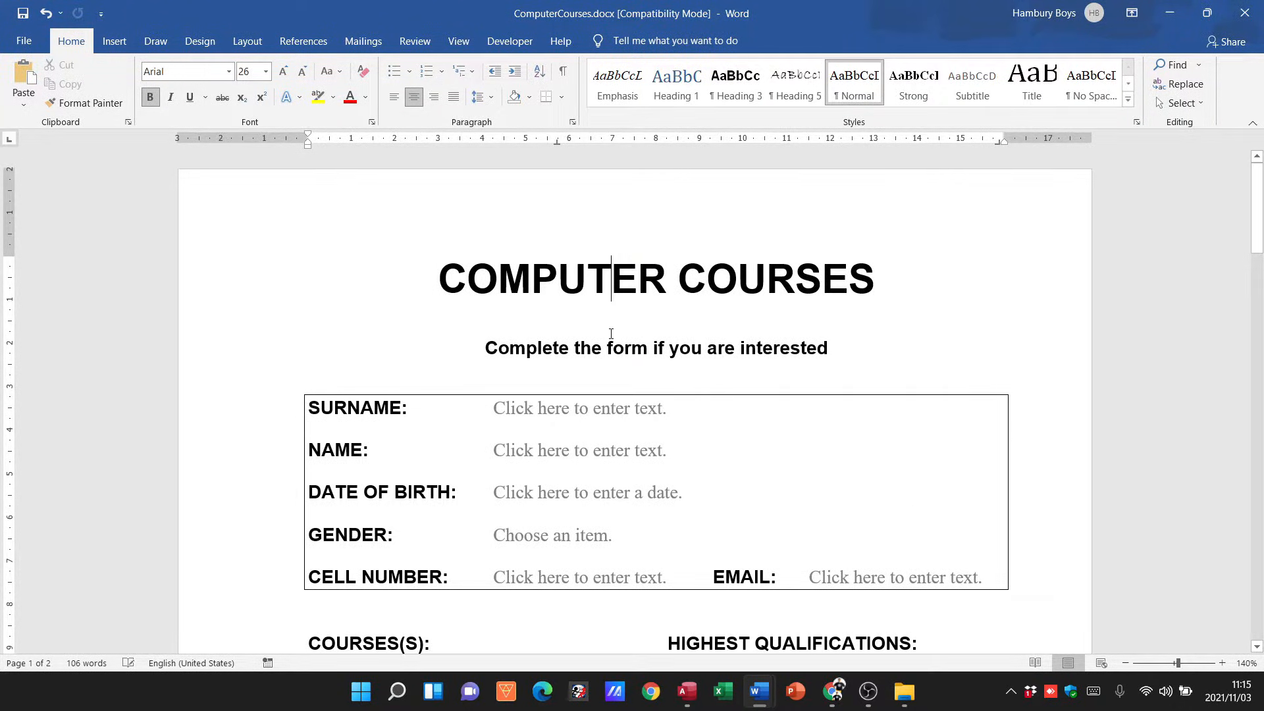
{"action": "left_click", "coordinate": [611, 332]}
{"action": "scroll", "coordinate": [673, 349], "scroll_direction": "down", "scroll_amount": 9}
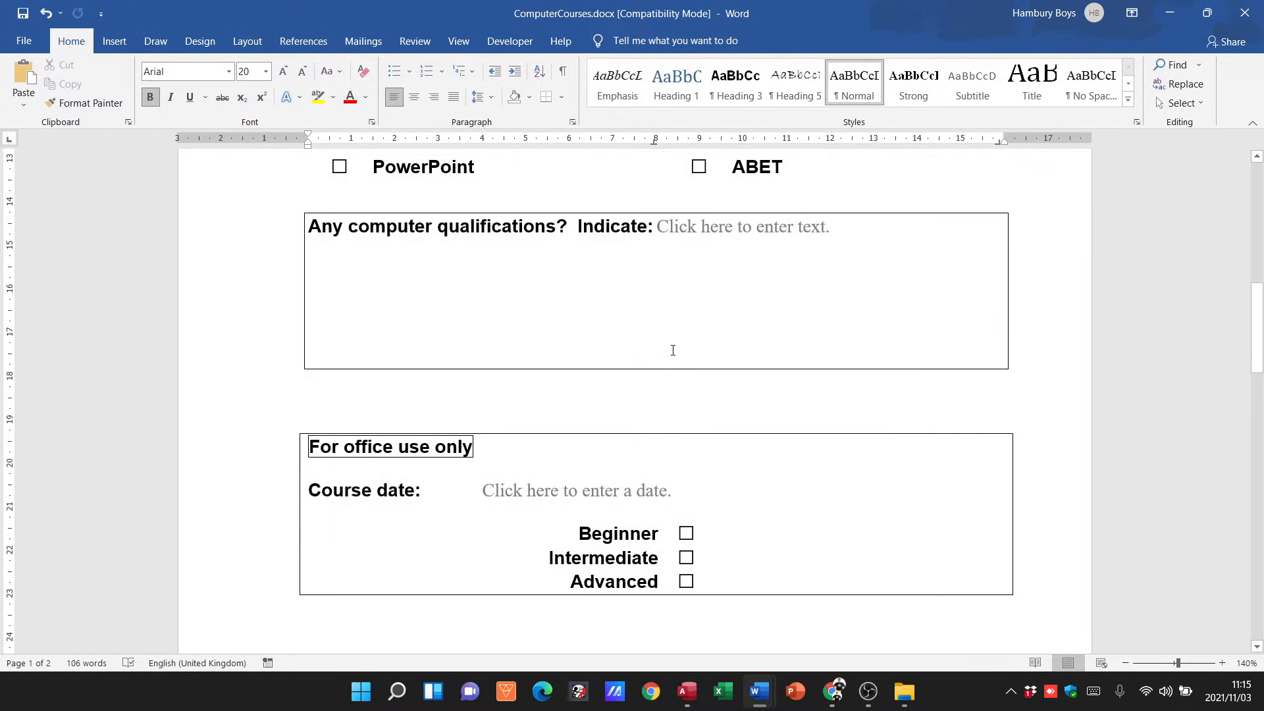
{"action": "scroll", "coordinate": [657, 378], "scroll_direction": "up", "scroll_amount": 6}
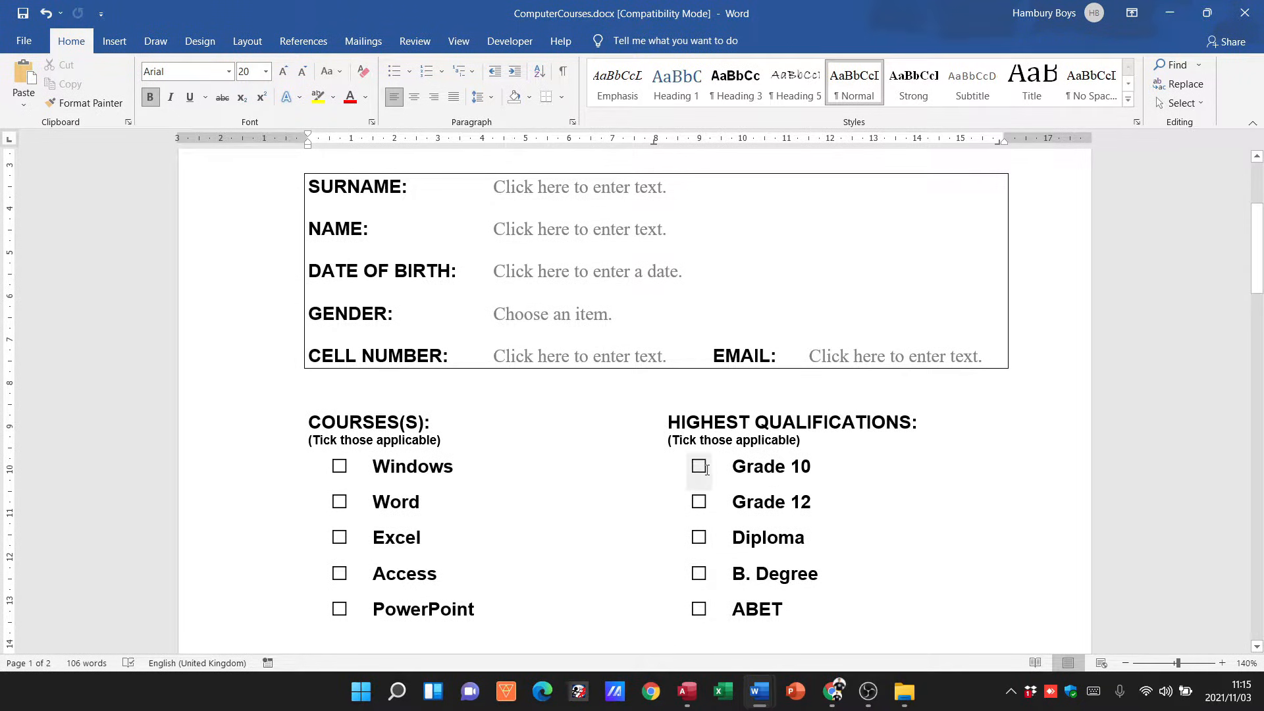
{"action": "left_click", "coordinate": [702, 467]}
{"action": "left_click", "coordinate": [702, 467]}
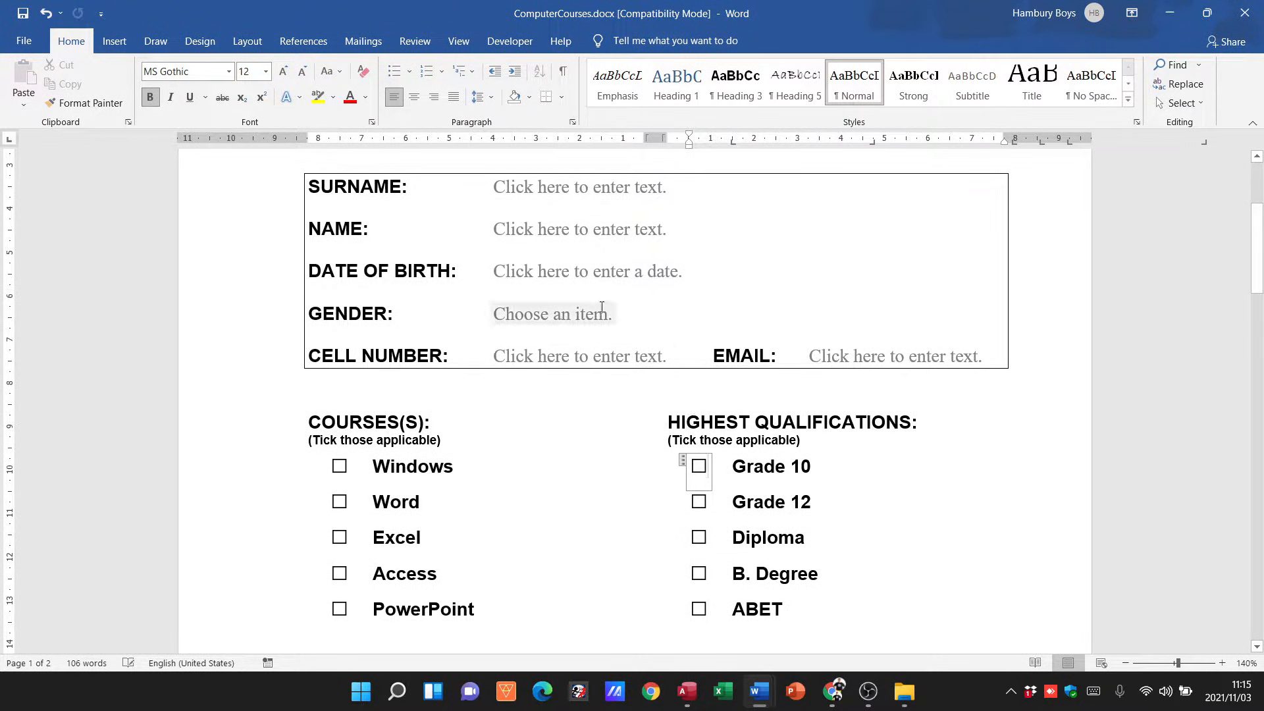
Step: View the Gender drop-down choices and select the Cell Number and Email text fields in turn
{"action": "left_click", "coordinate": [622, 316]}
{"action": "left_click", "coordinate": [622, 317]}
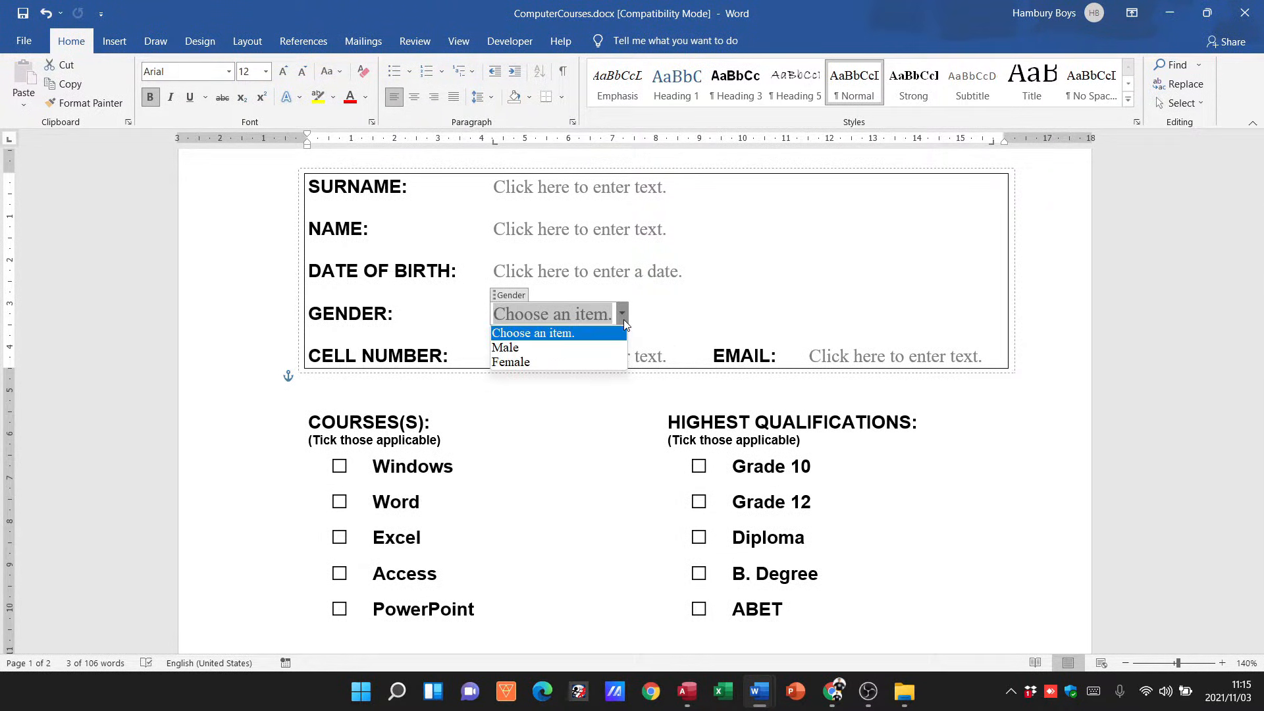
{"action": "left_click", "coordinate": [623, 317]}
{"action": "left_click", "coordinate": [648, 359]}
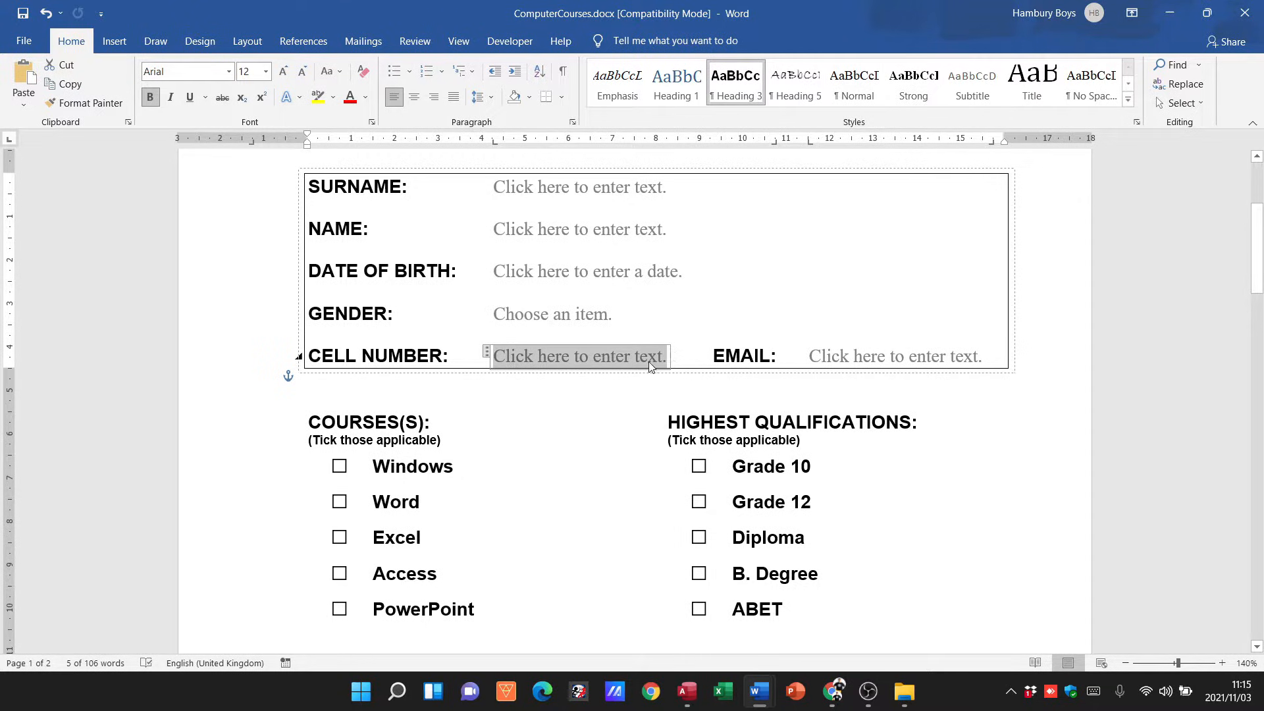
{"action": "left_click", "coordinate": [858, 357]}
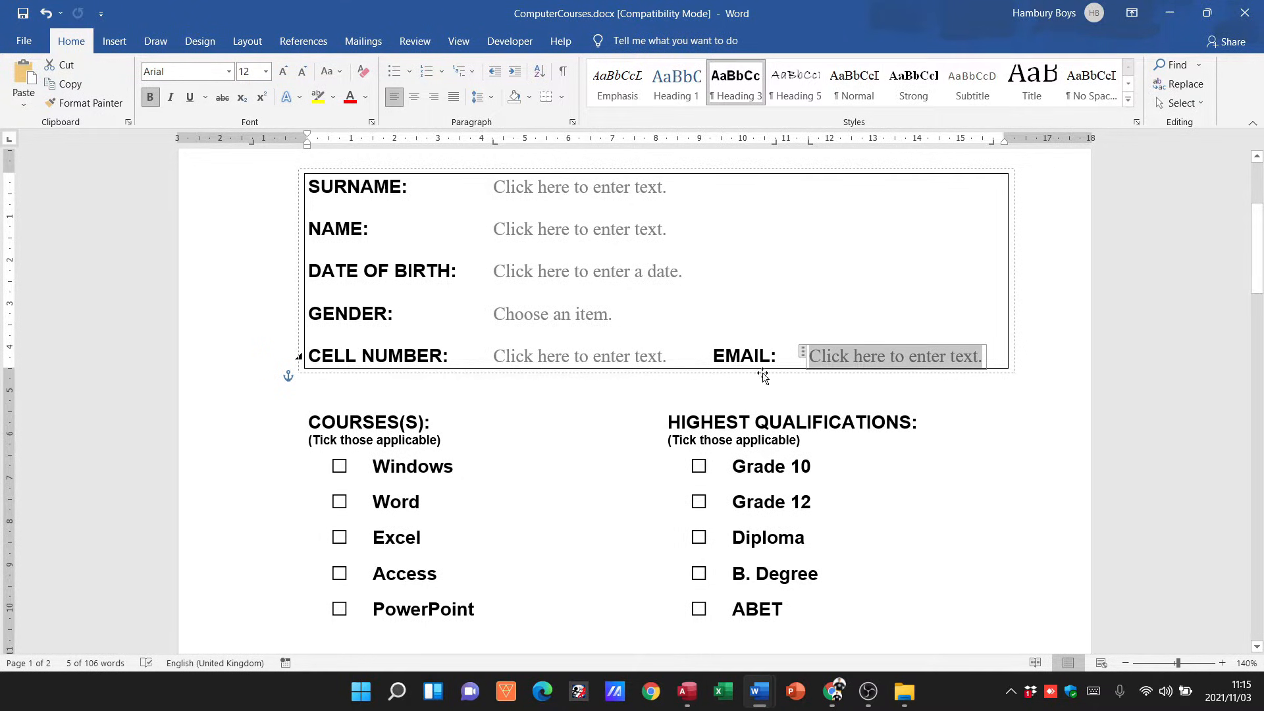
Step: Tick the Beginner and Intermediate check boxes in the office-use section and clear both again
{"action": "scroll", "coordinate": [625, 462], "scroll_direction": "down", "scroll_amount": 4}
{"action": "scroll", "coordinate": [625, 462], "scroll_direction": "down", "scroll_amount": 2}
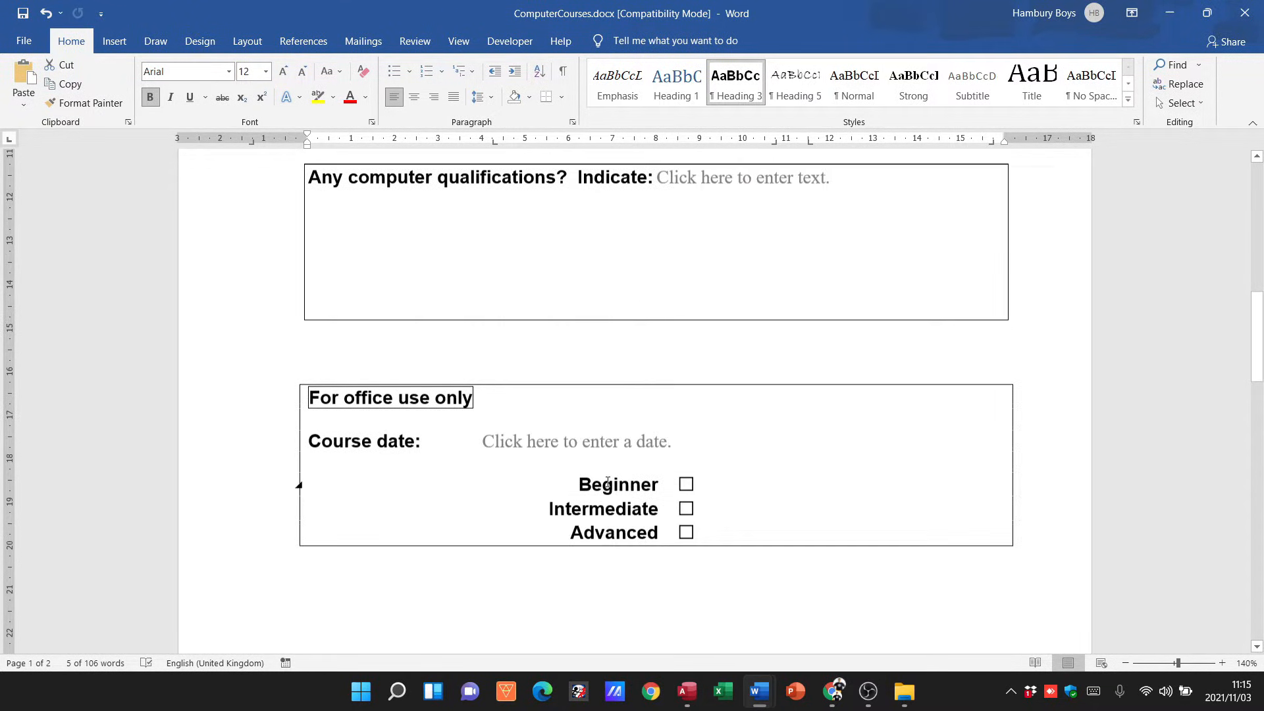
{"action": "left_click", "coordinate": [687, 480]}
{"action": "left_click", "coordinate": [687, 503]}
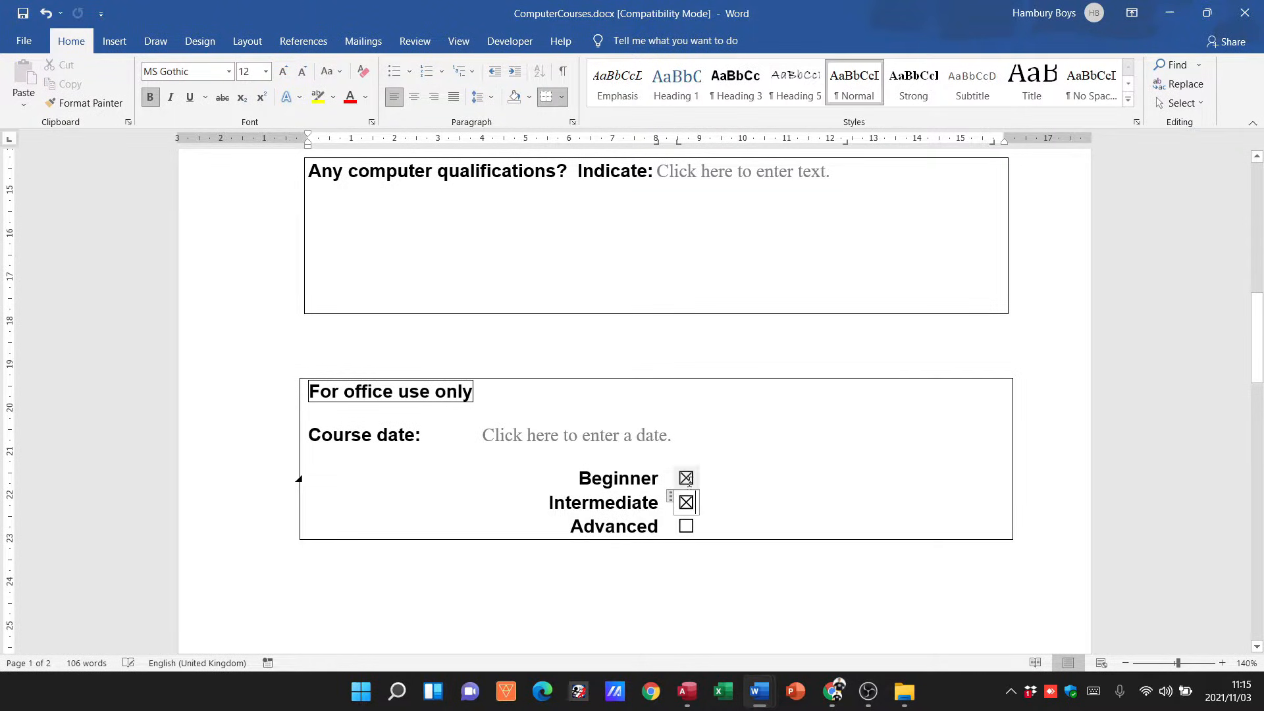
{"action": "left_click", "coordinate": [687, 479]}
{"action": "left_click", "coordinate": [687, 502]}
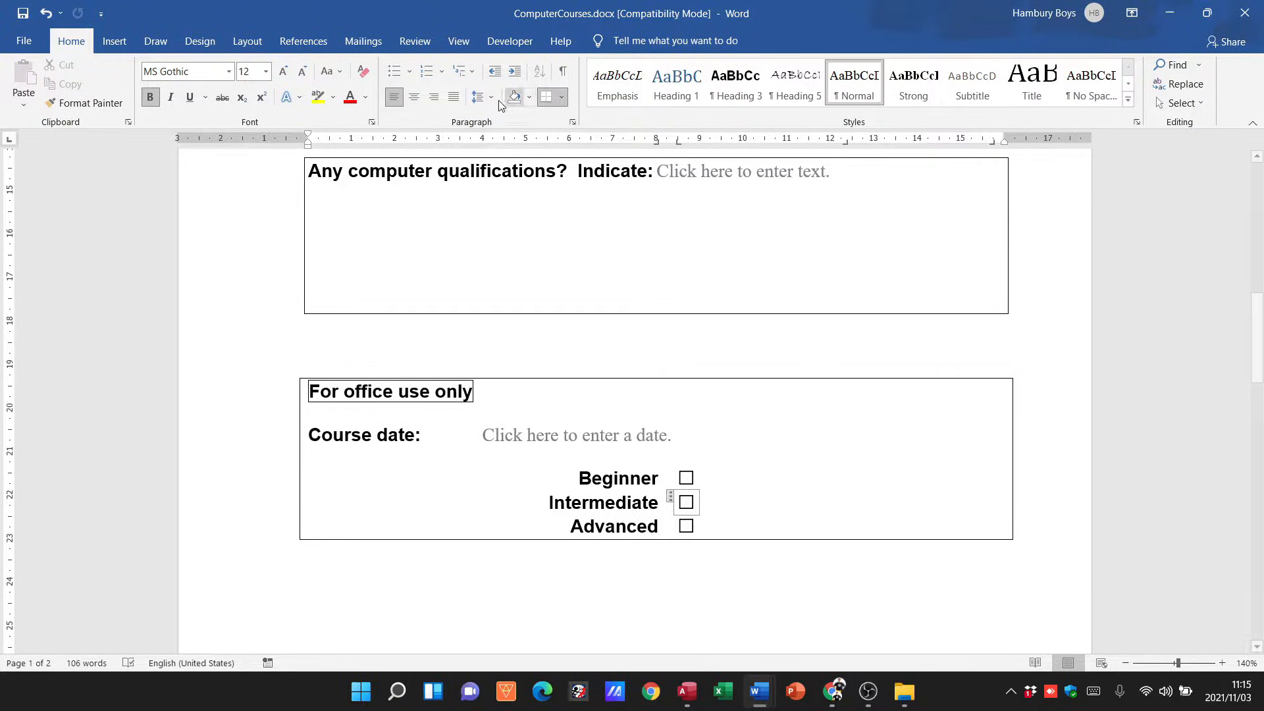
Step: Ensure the Developer tab is enabled in the ribbon customization options and apply them
{"action": "left_click", "coordinate": [658, 347]}
{"action": "left_click", "coordinate": [524, 44]}
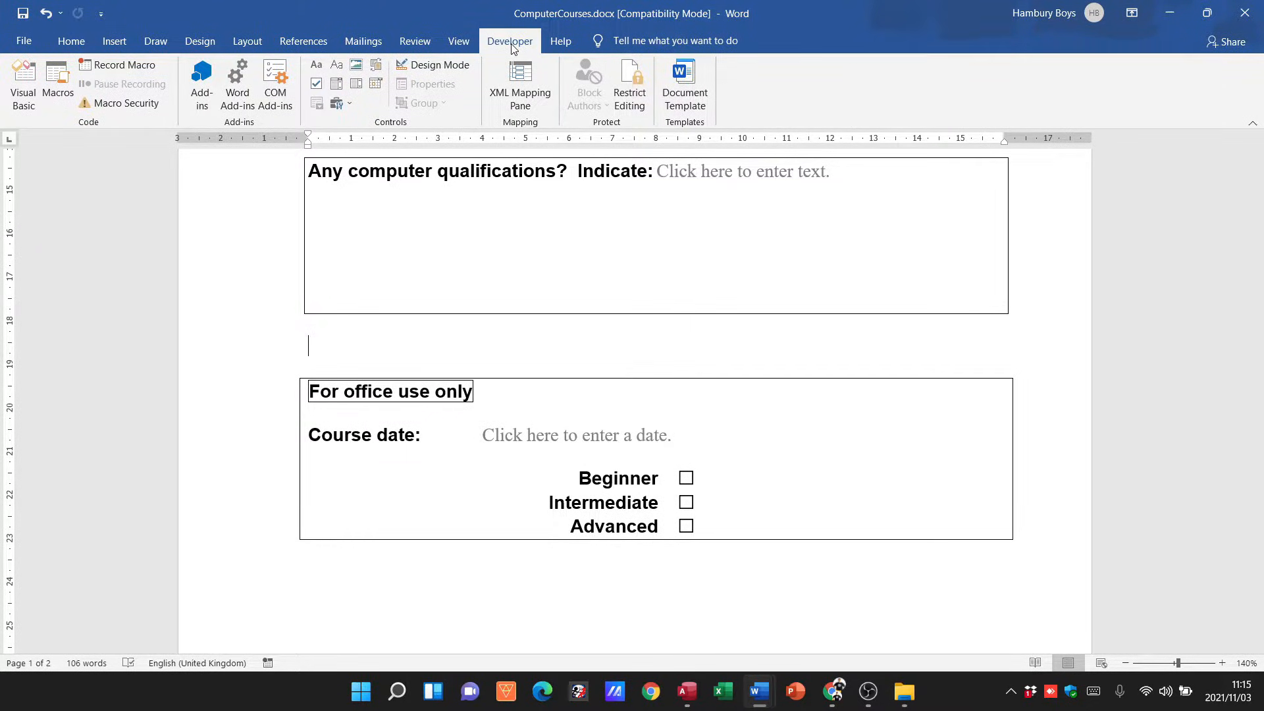
{"action": "left_click", "coordinate": [24, 44]}
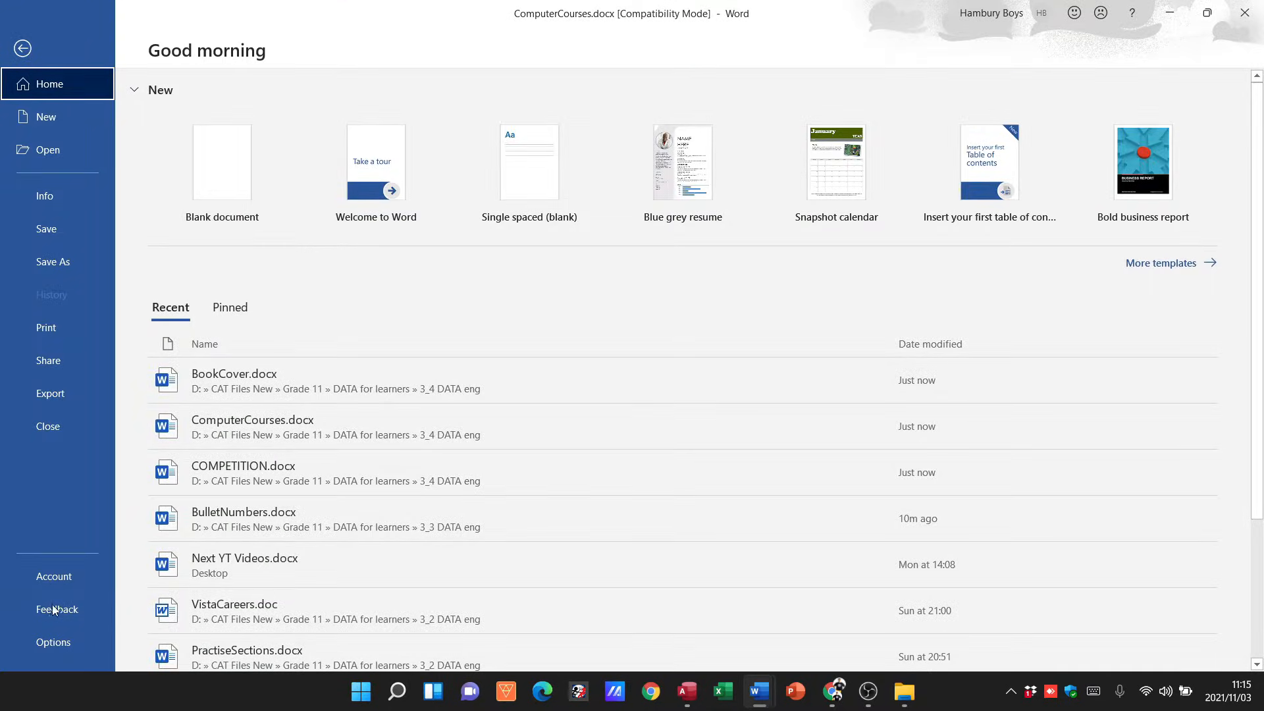
{"action": "left_click", "coordinate": [55, 650]}
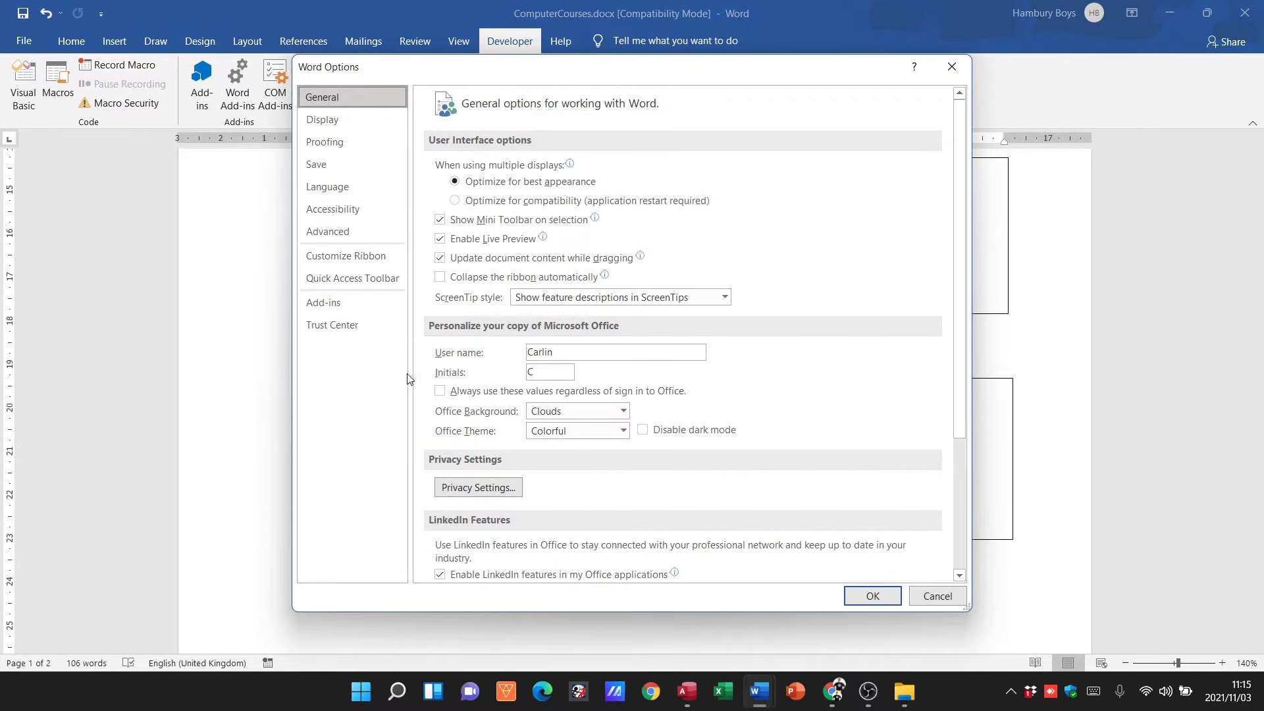
{"action": "left_click", "coordinate": [345, 257]}
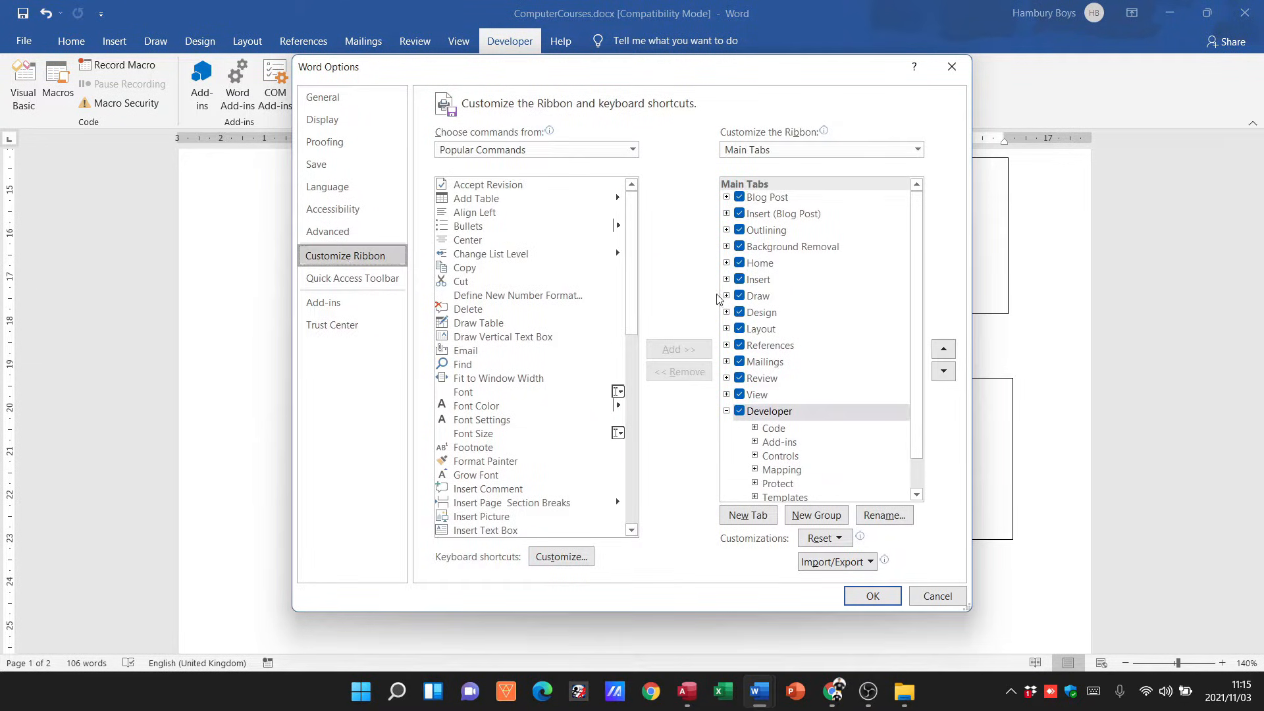
{"action": "left_click", "coordinate": [743, 413]}
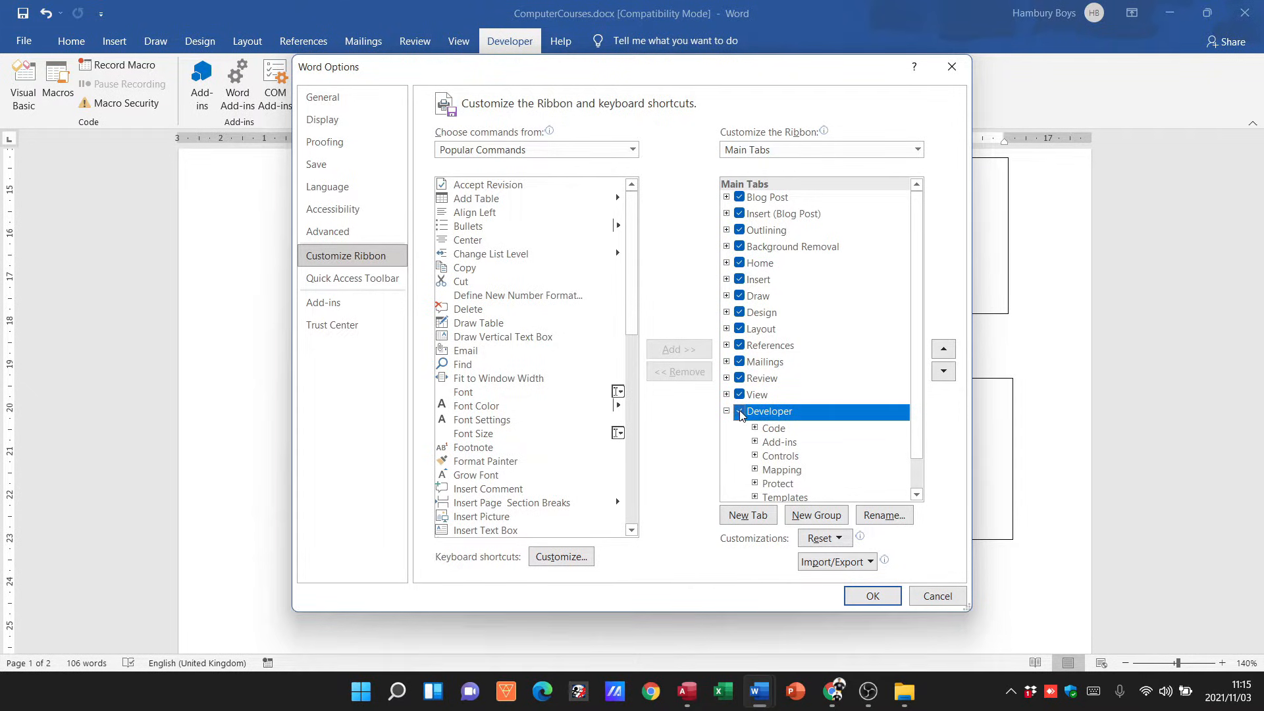
{"action": "left_click", "coordinate": [868, 596]}
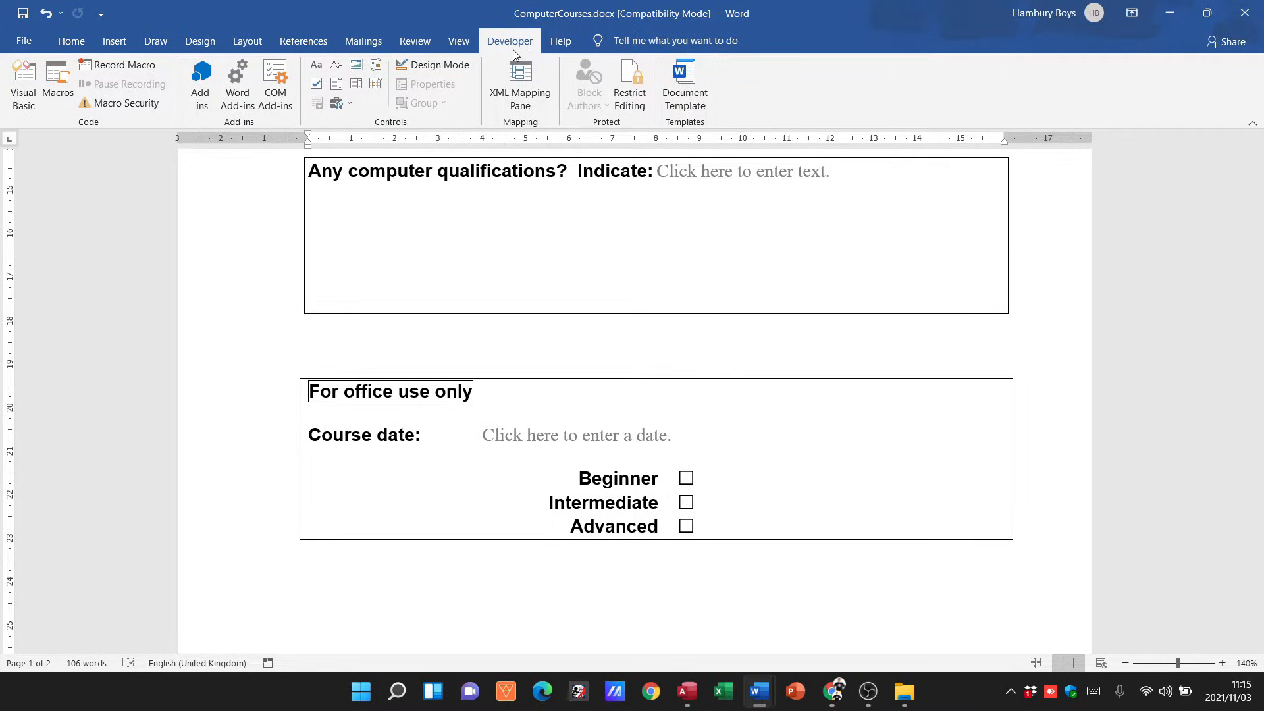
Step: View the available legacy form and ActiveX controls, leaving the document unedited
{"action": "left_click", "coordinate": [349, 108]}
{"action": "left_click", "coordinate": [352, 108]}
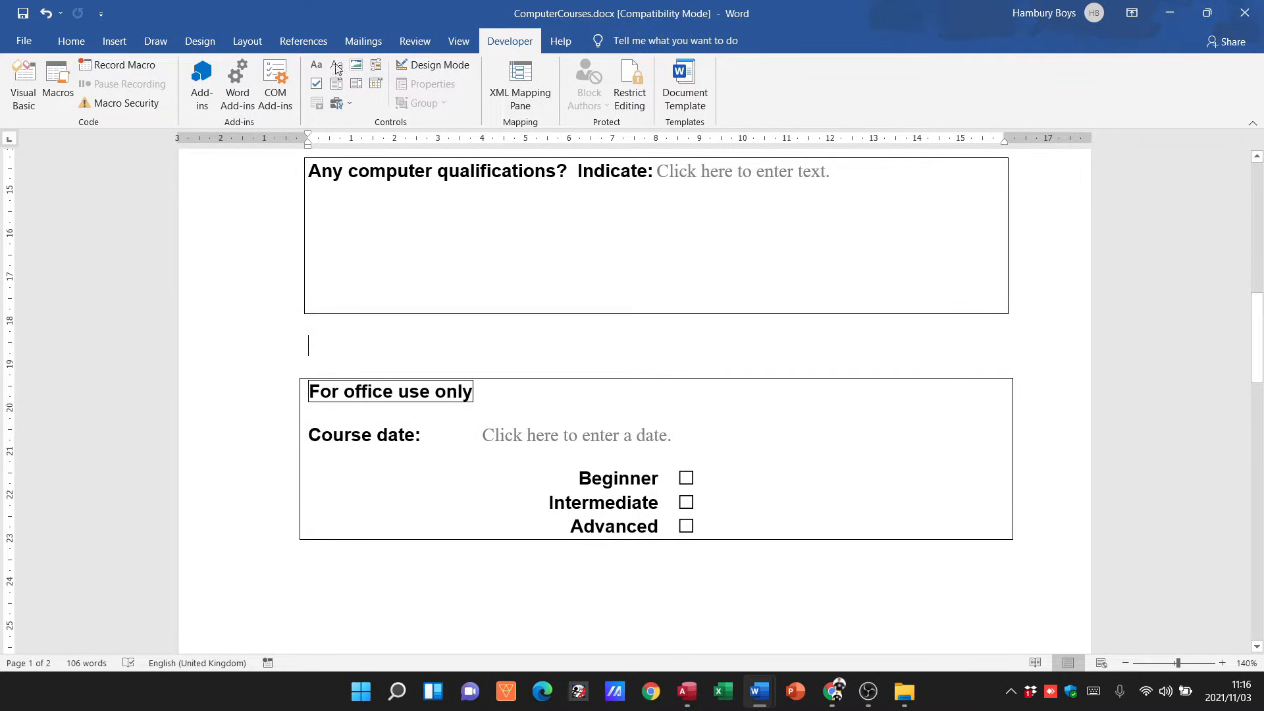
{"action": "left_click", "coordinate": [344, 102]}
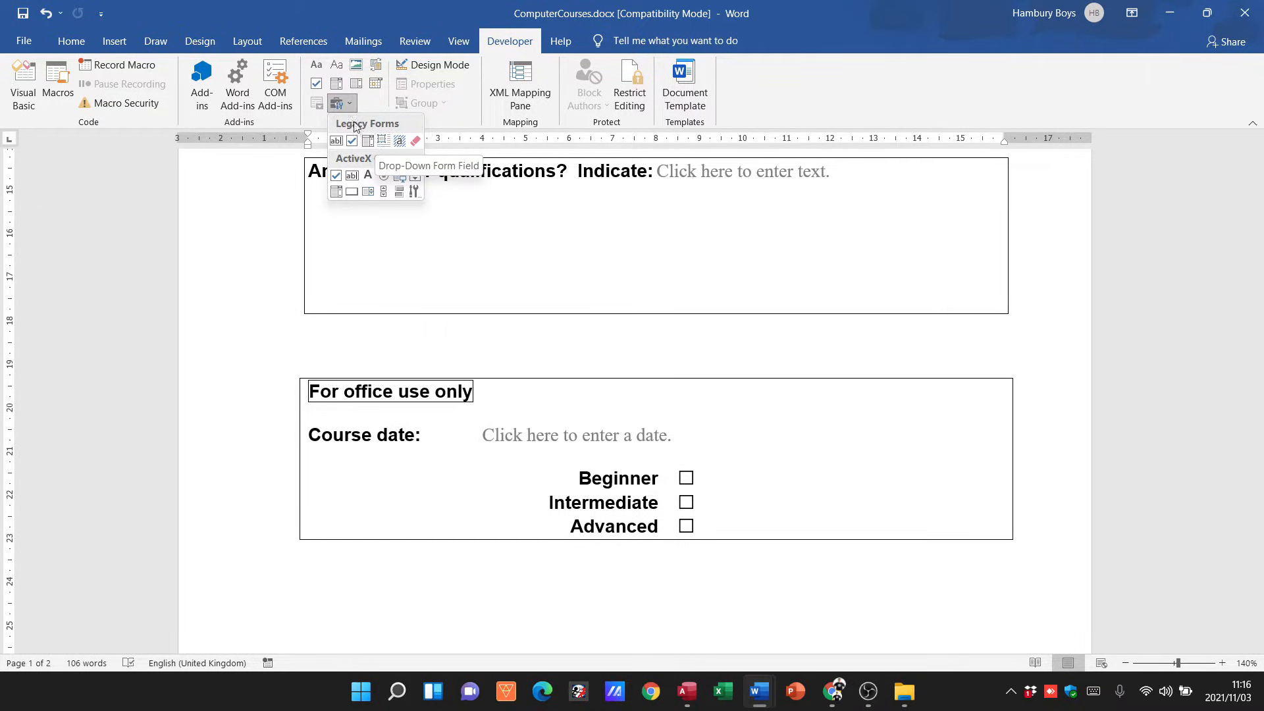
{"action": "left_click", "coordinate": [370, 109]}
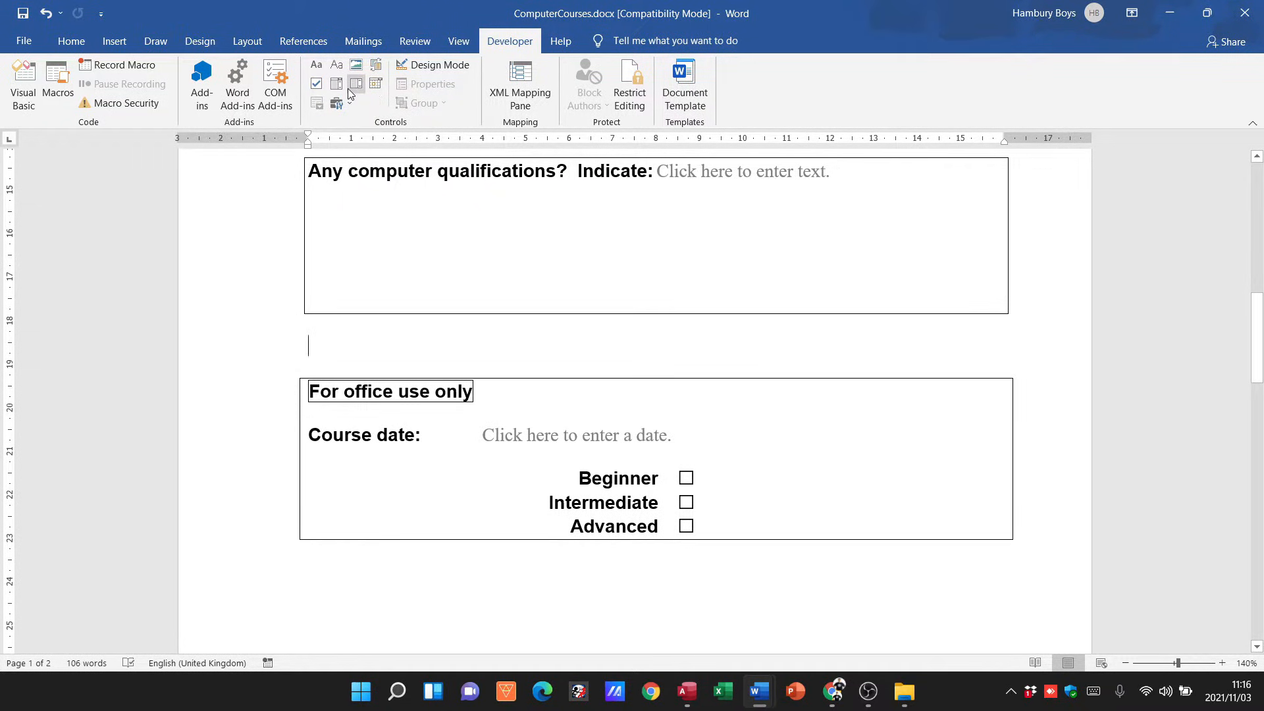
Step: Close ComputerCourses.docx without saving its changes and switch to the COMPETITION.docx entry form
{"action": "scroll", "coordinate": [464, 367], "scroll_direction": "up", "scroll_amount": 6}
{"action": "scroll", "coordinate": [473, 372], "scroll_direction": "up", "scroll_amount": 5}
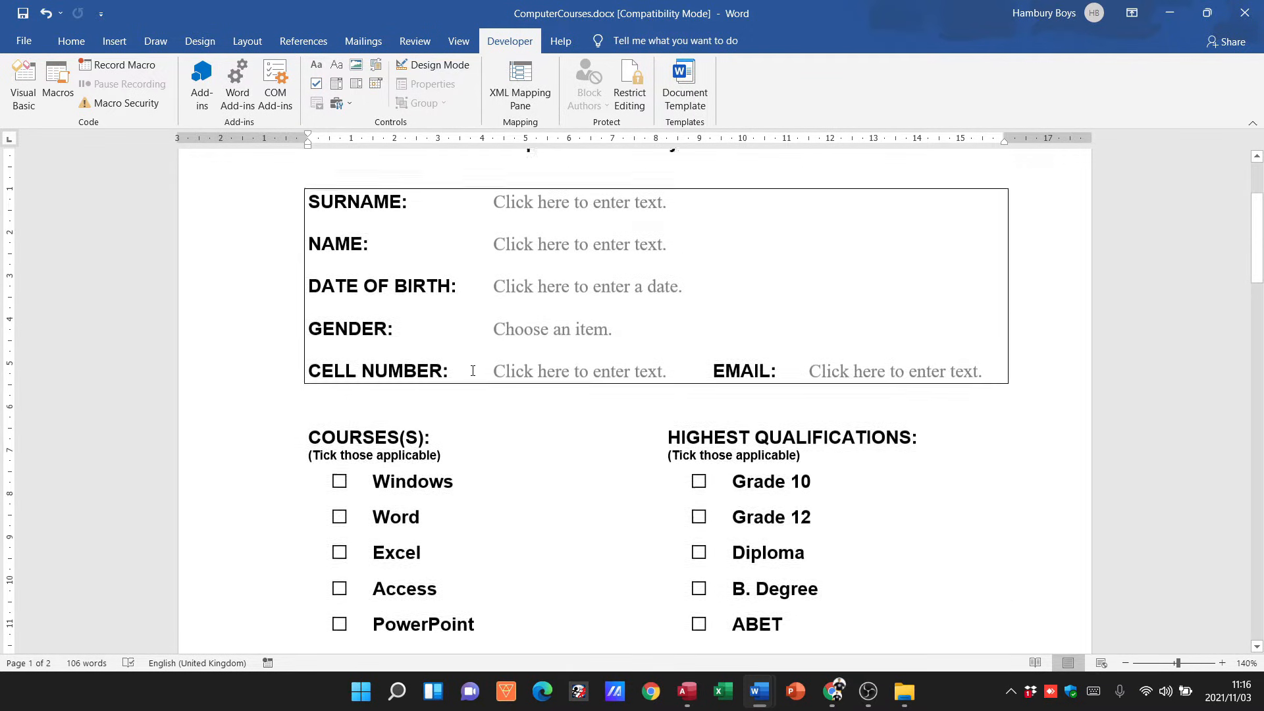
{"action": "scroll", "coordinate": [352, 485], "scroll_direction": "down", "scroll_amount": 3}
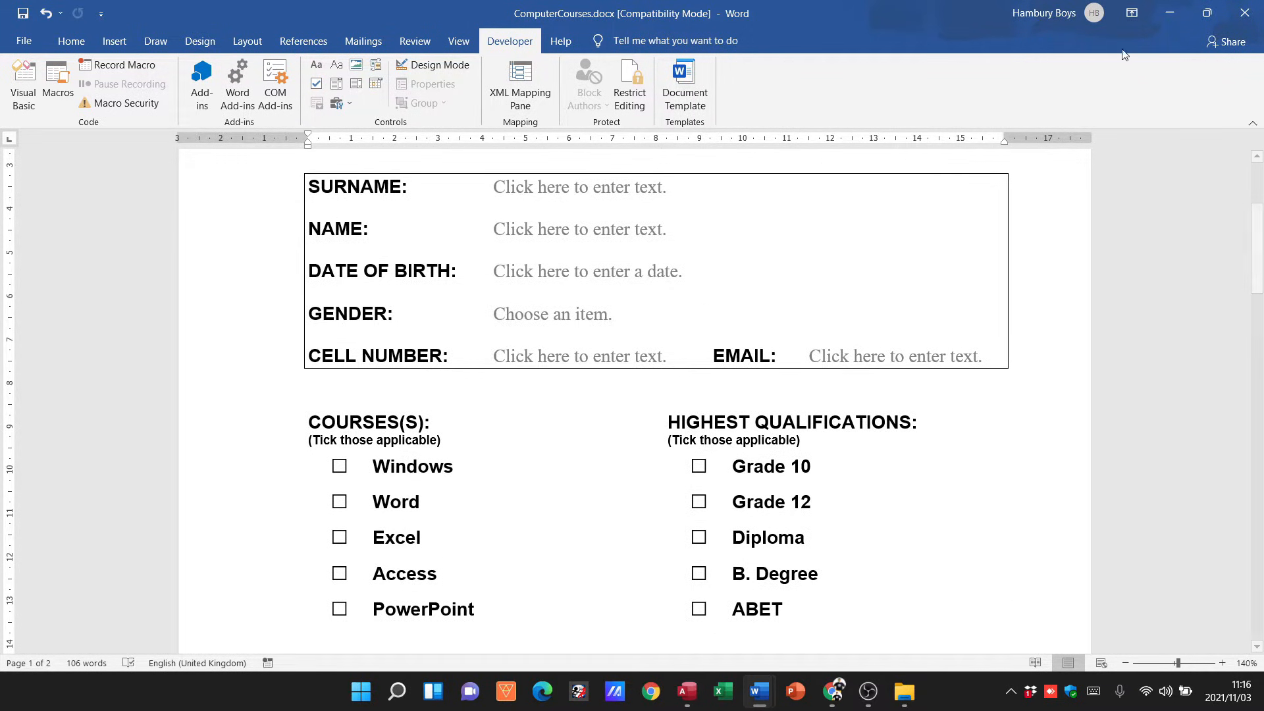
{"action": "left_click", "coordinate": [1244, 12]}
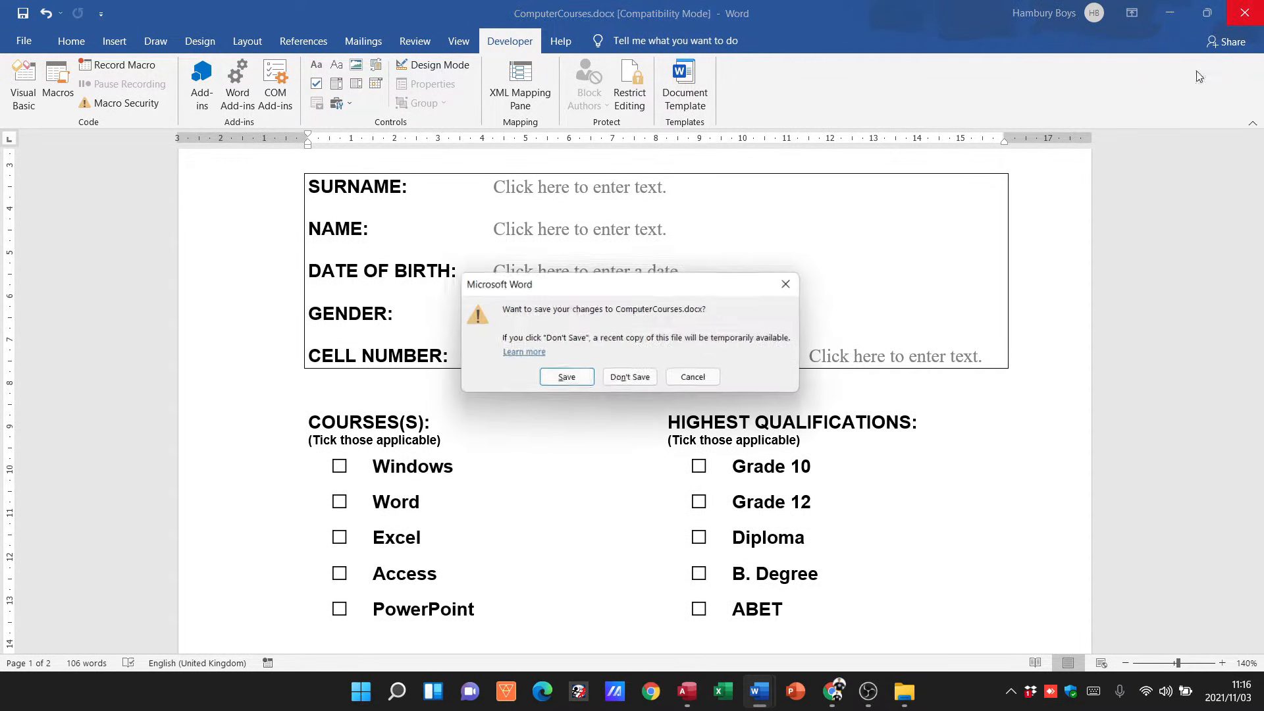
{"action": "left_click", "coordinate": [639, 384]}
{"action": "mouse_move", "coordinate": [764, 702]}
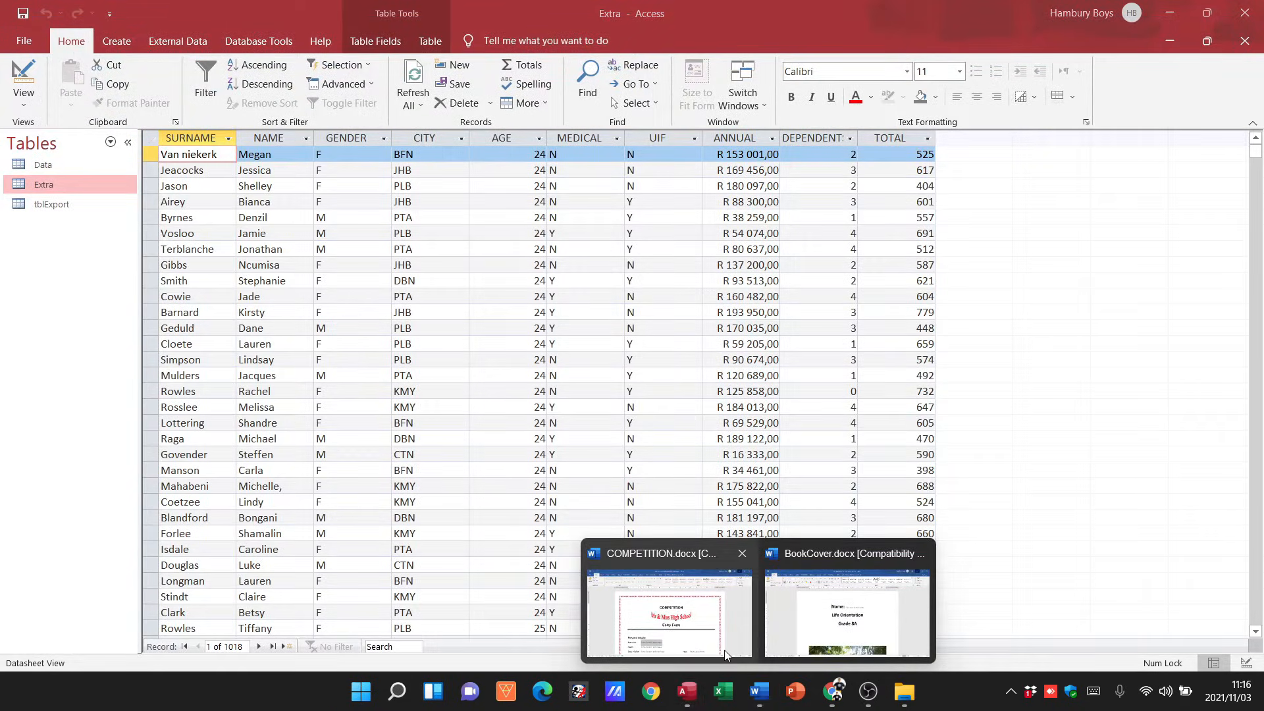
{"action": "left_click", "coordinate": [670, 612]}
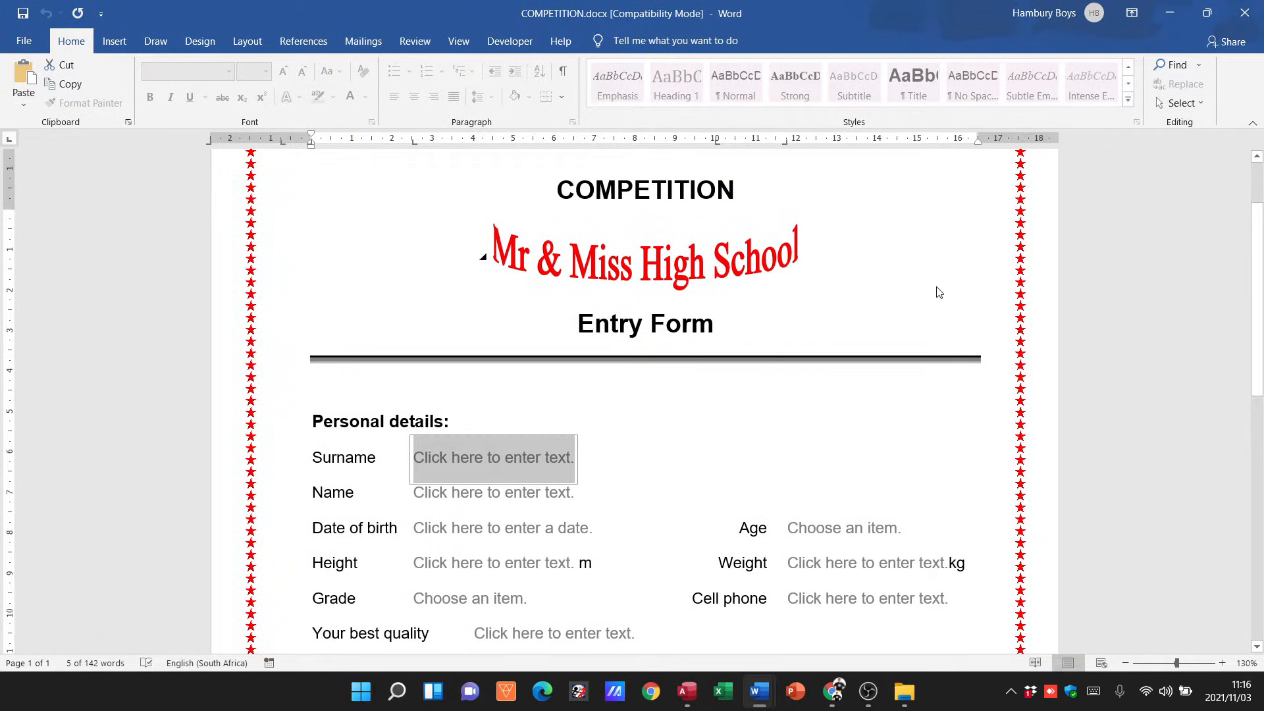
Step: View the choices of the Age drop-down field in the entry form's personal details and inspect its title tag
{"action": "scroll", "coordinate": [940, 291], "scroll_direction": "down", "scroll_amount": 5}
{"action": "left_click", "coordinate": [896, 327]}
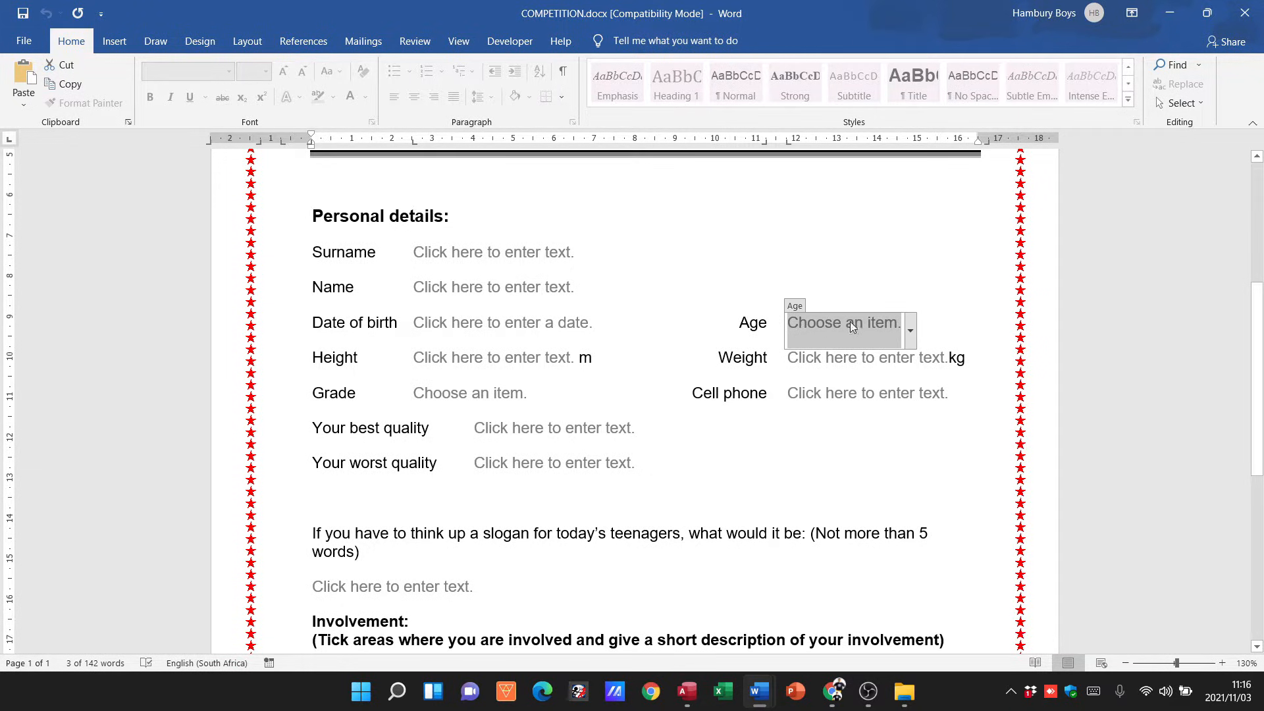
{"action": "left_click", "coordinate": [912, 329]}
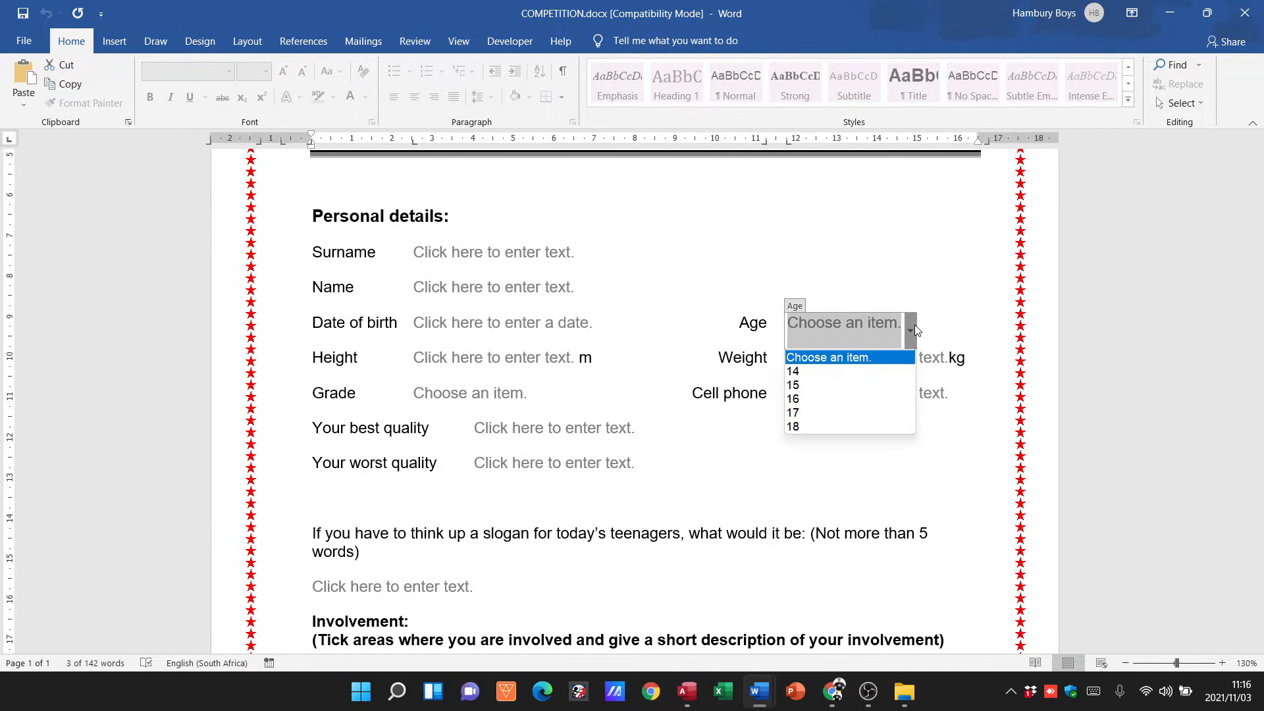
{"action": "left_click", "coordinate": [914, 325]}
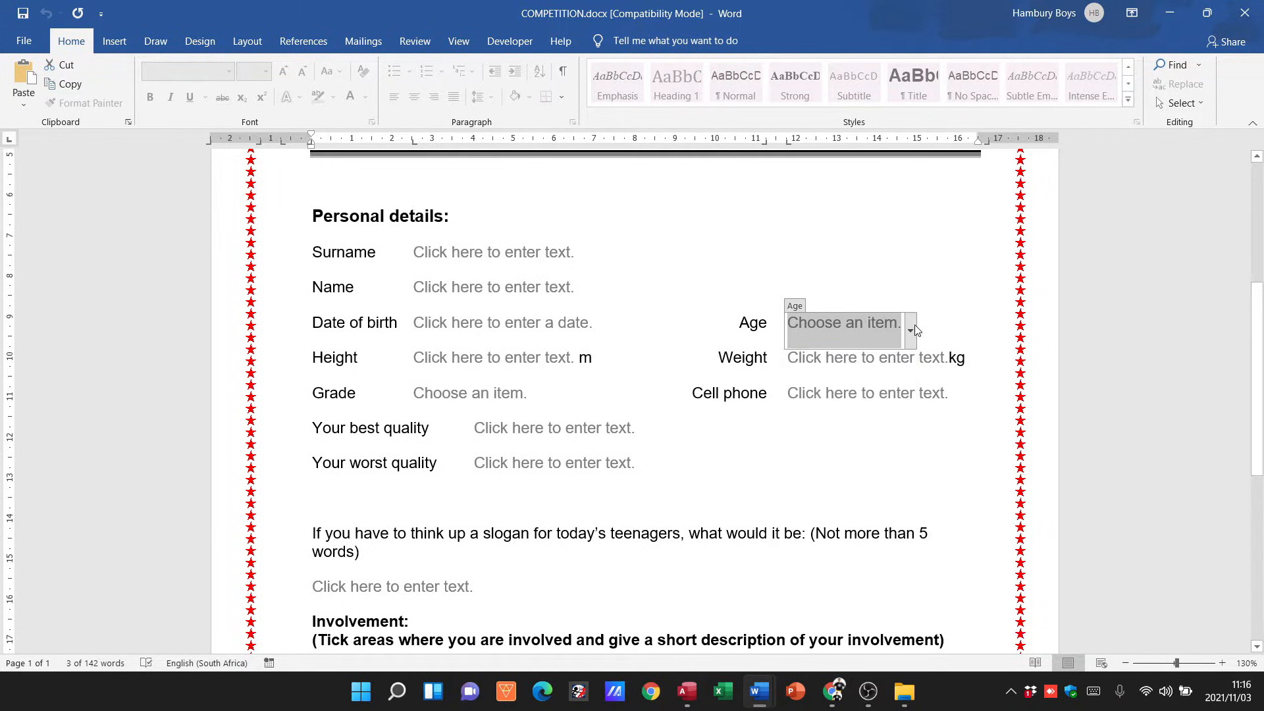
{"action": "left_click", "coordinate": [797, 307]}
{"action": "left_click", "coordinate": [797, 321]}
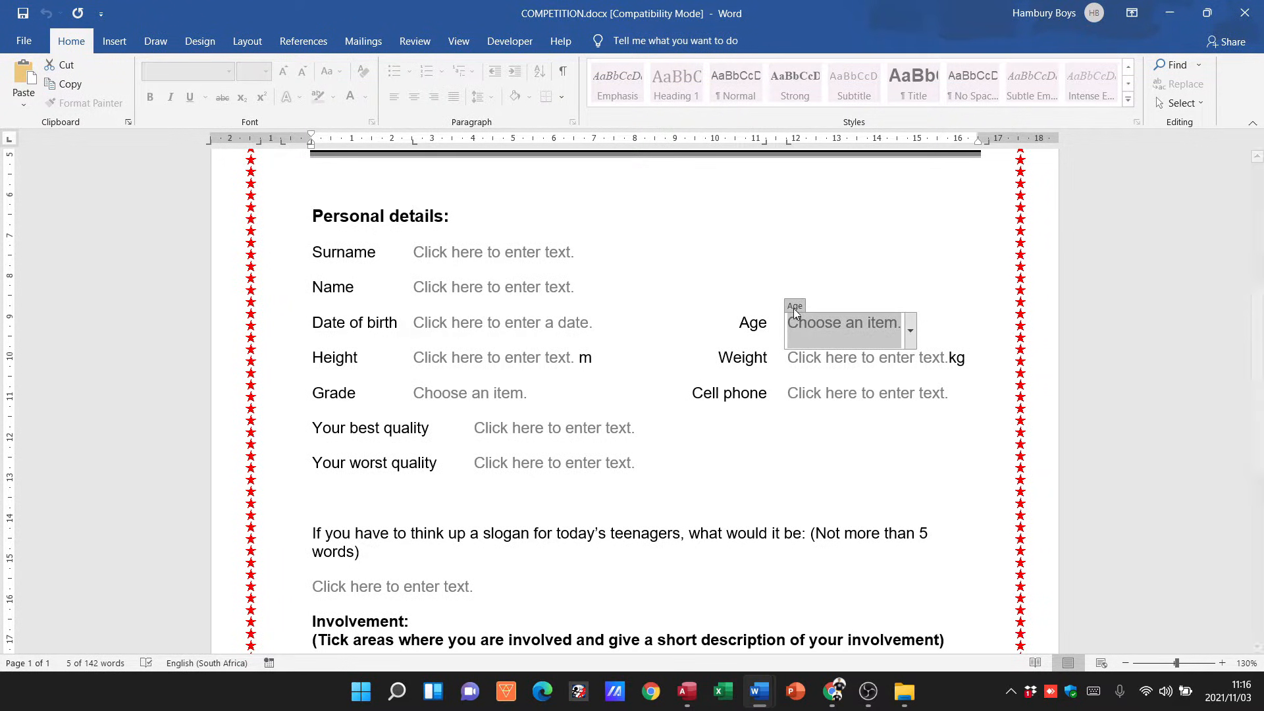
{"action": "left_click", "coordinate": [795, 308]}
{"action": "left_click", "coordinate": [797, 319]}
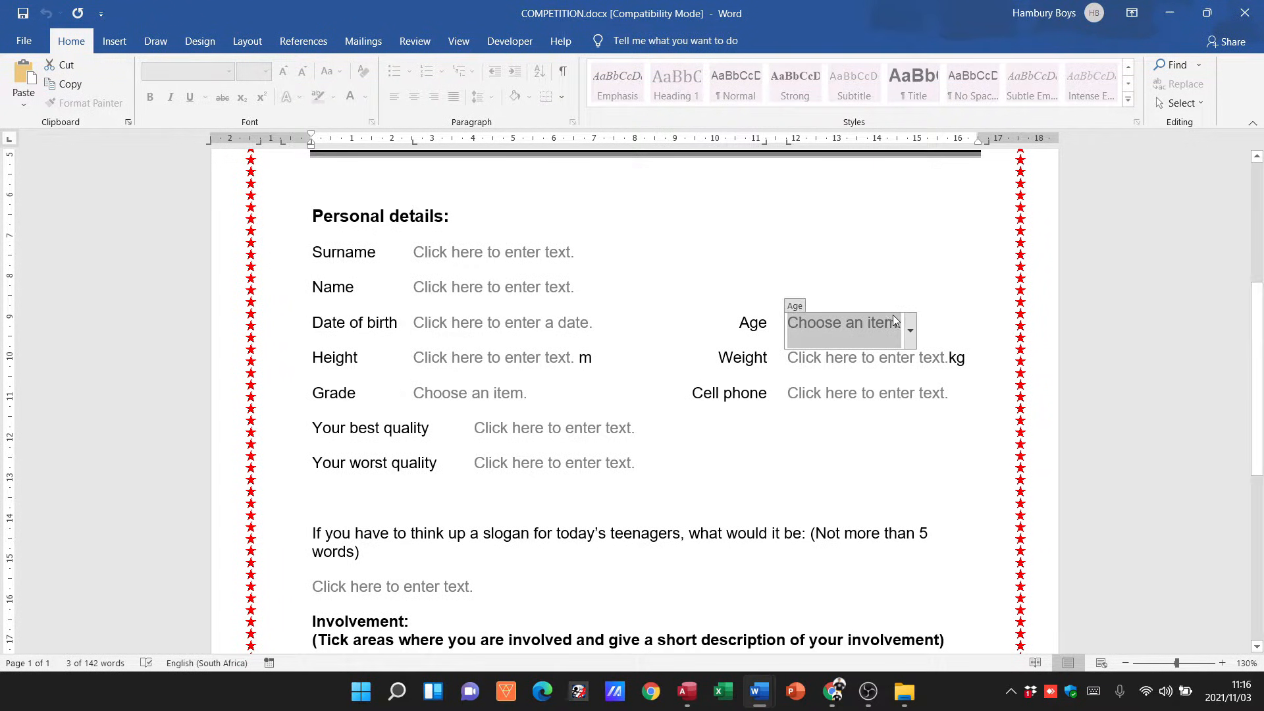
Step: Enter 456 as the weight and fill in the cell phone number in the personal details
{"action": "left_click", "coordinate": [864, 367]}
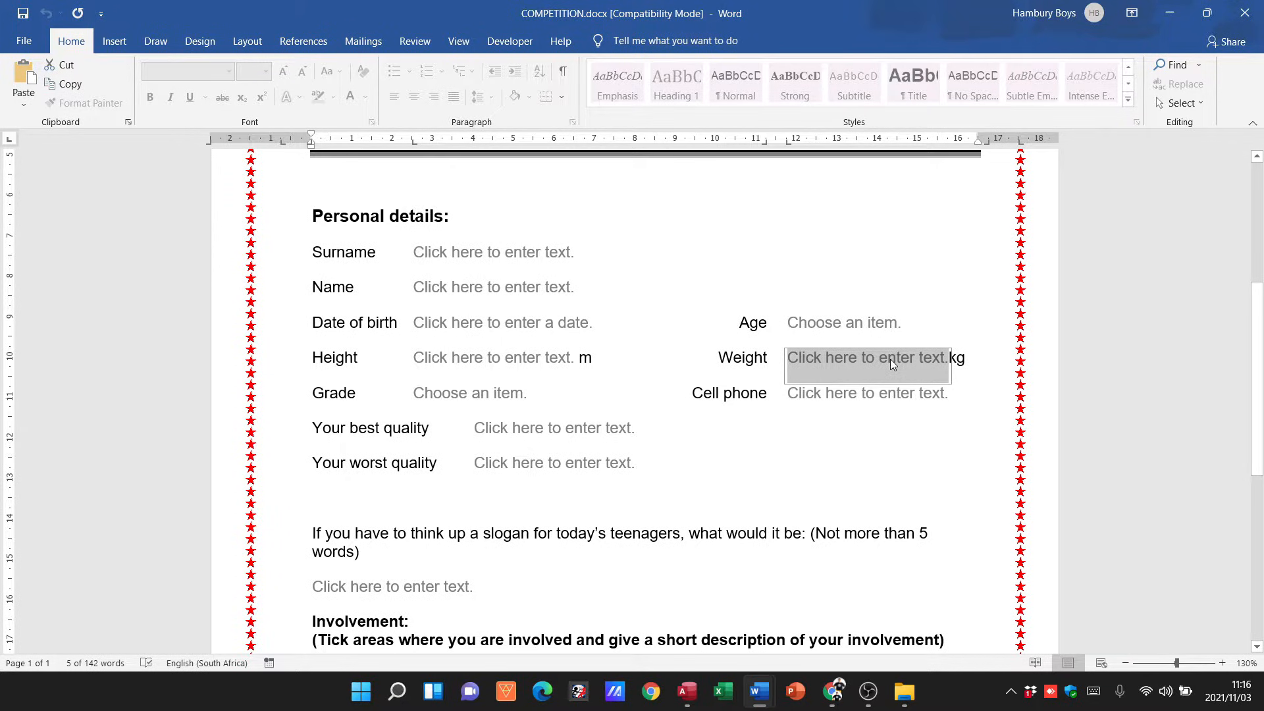
{"action": "type", "text": "456"}
{"action": "key", "text": "Tab"}
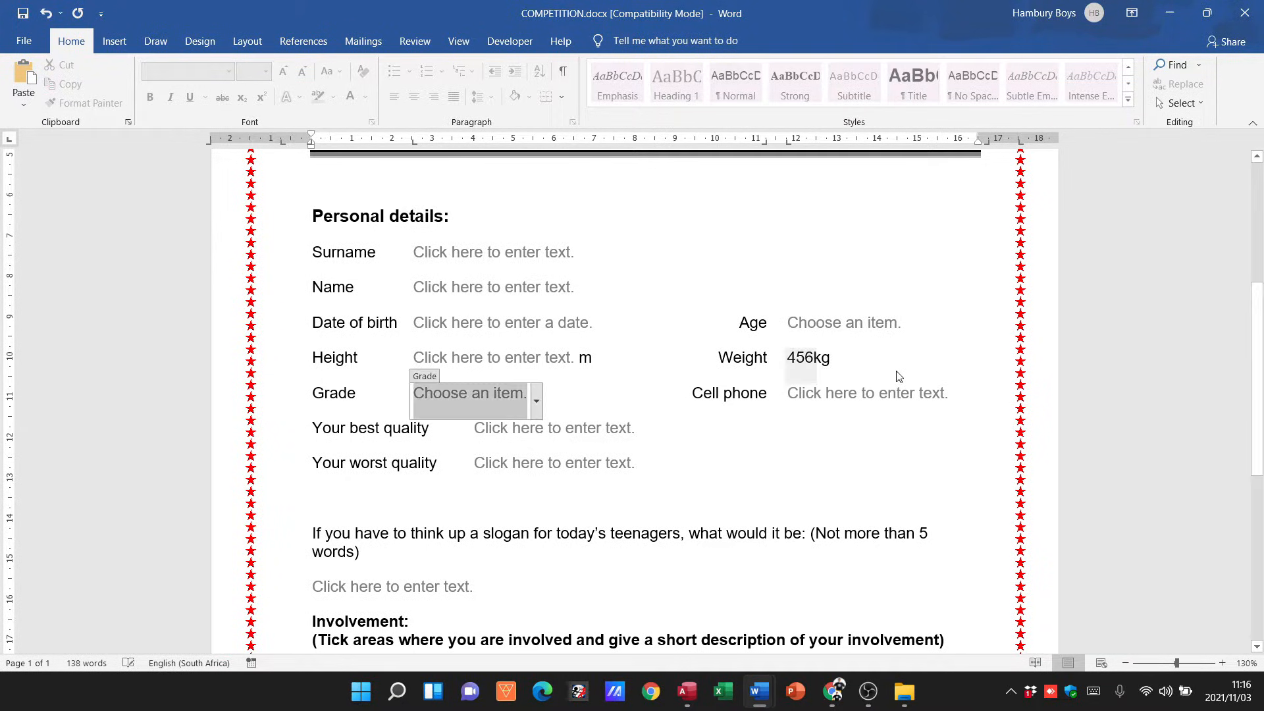
{"action": "left_click", "coordinate": [863, 397]}
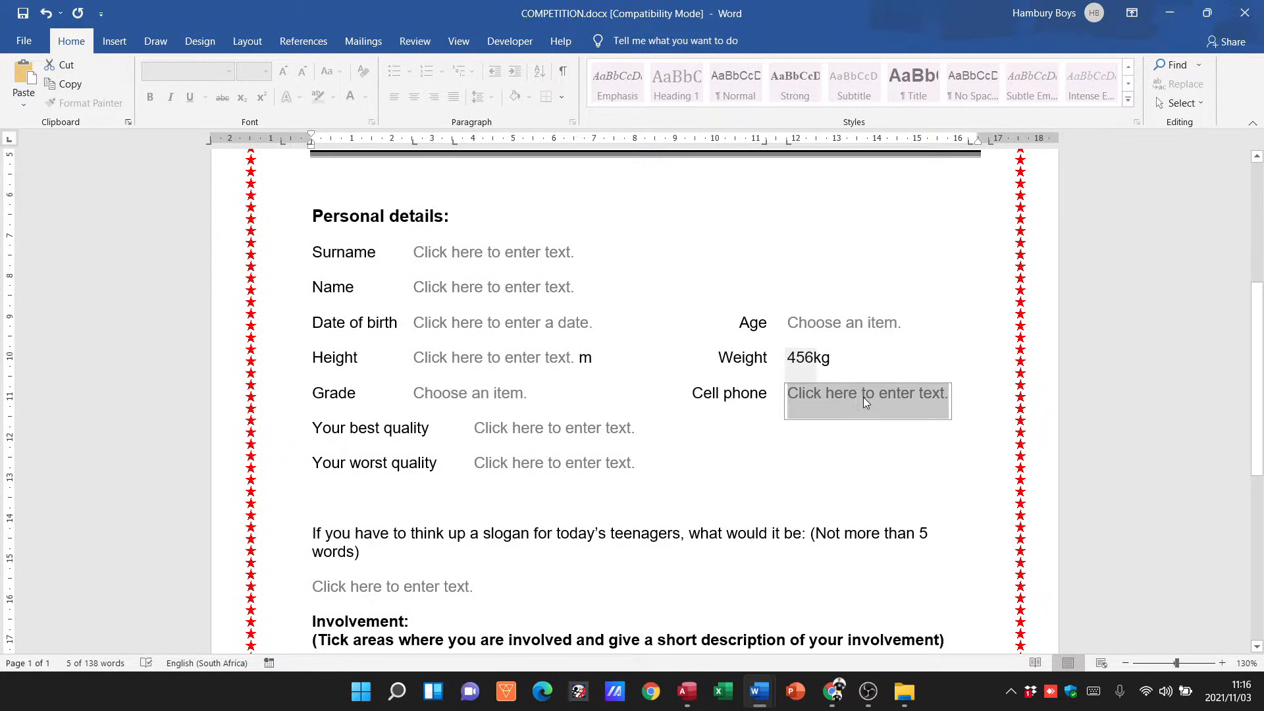
{"action": "type", "text": "08255"}
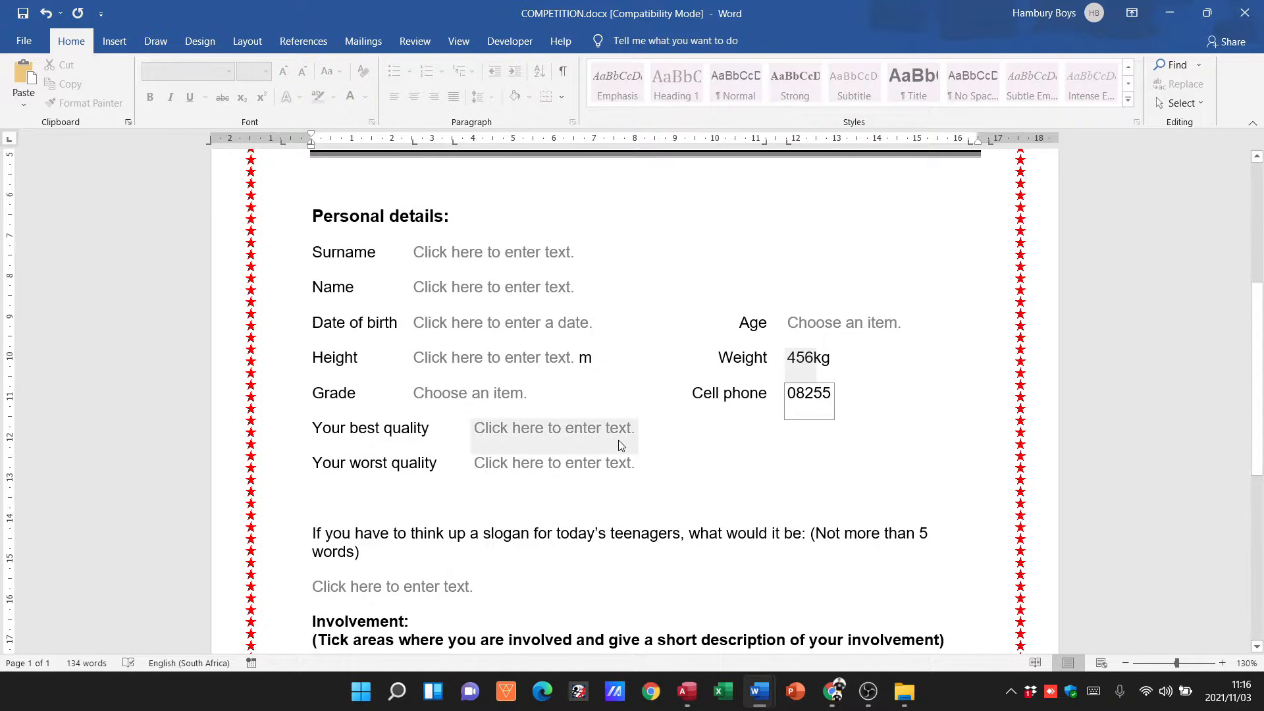
{"action": "left_click", "coordinate": [469, 582]}
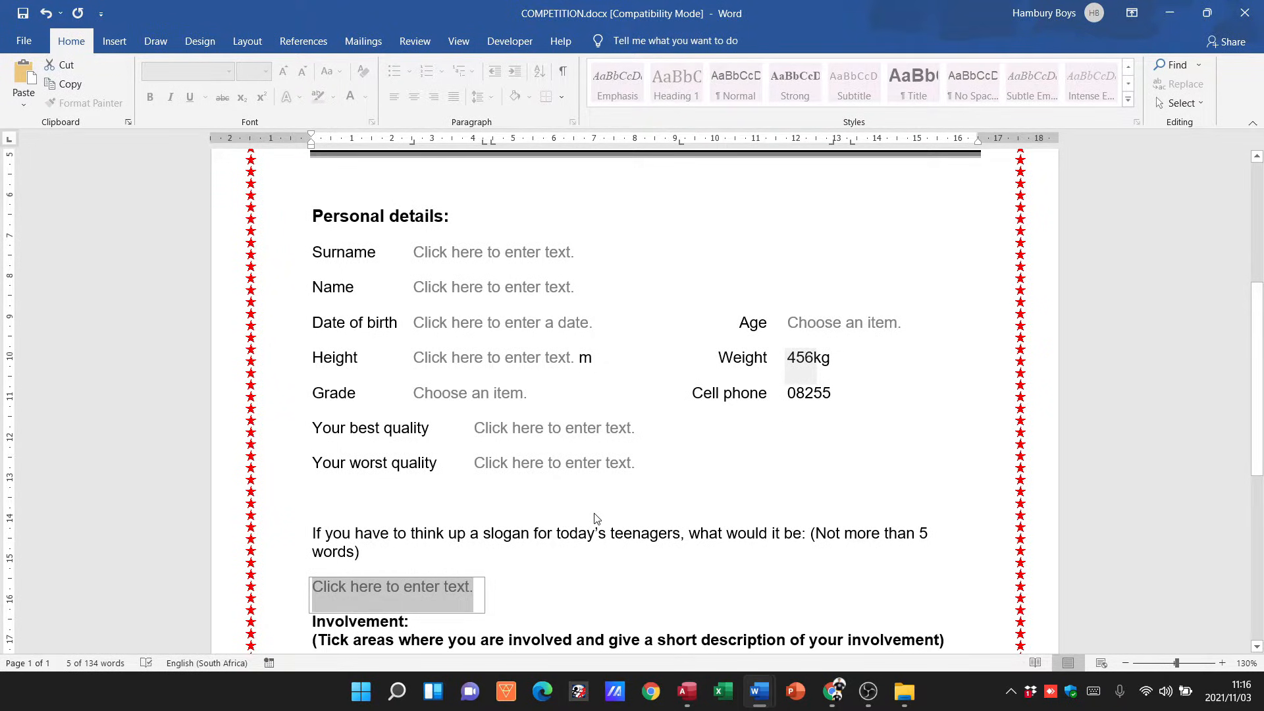
{"action": "scroll", "coordinate": [595, 518], "scroll_direction": "up", "scroll_amount": 3}
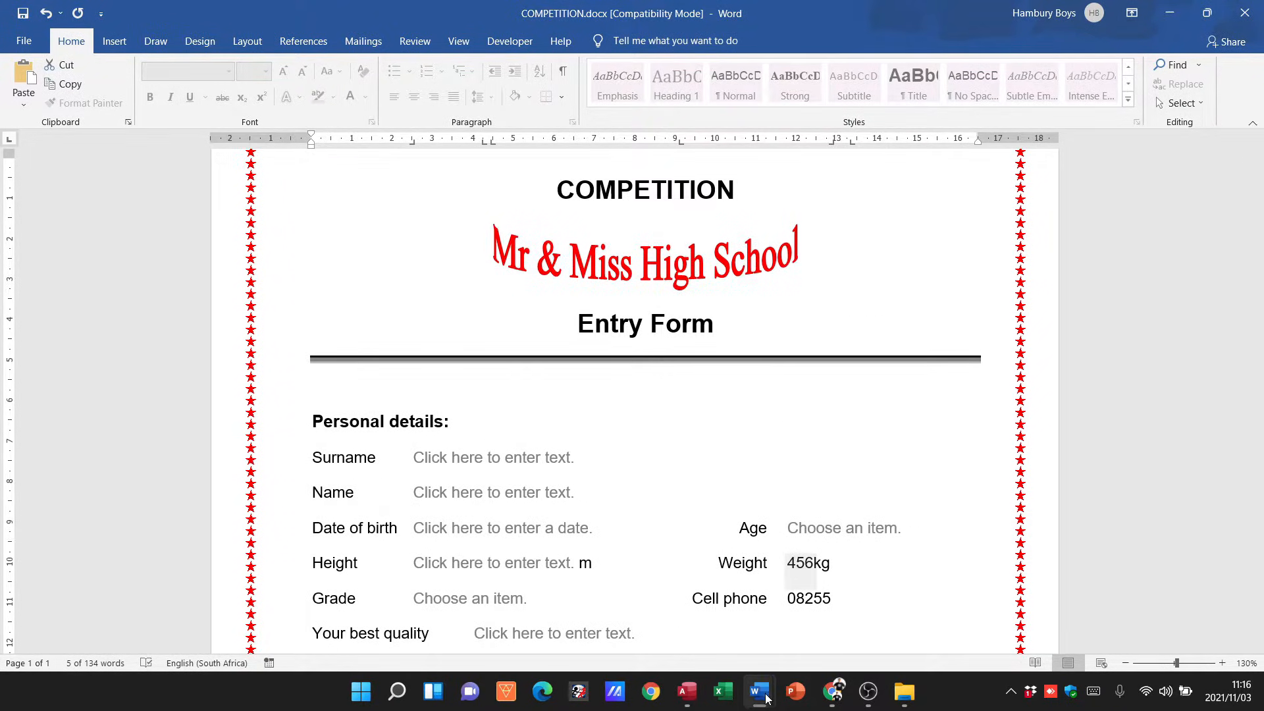
Step: Switch to BookCover.docx and insert a rich text content control on the empty line below Grade 8A
{"action": "mouse_move", "coordinate": [766, 698]}
{"action": "left_click", "coordinate": [889, 603]}
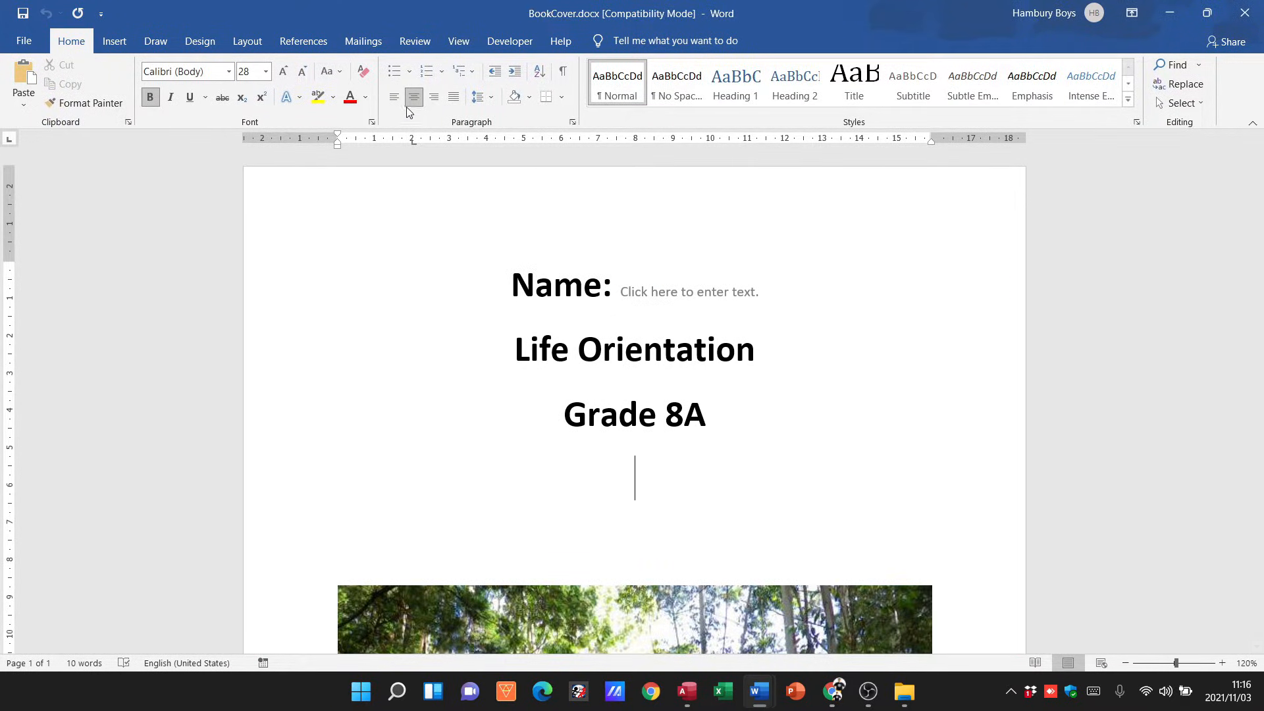
{"action": "left_click", "coordinate": [528, 41]}
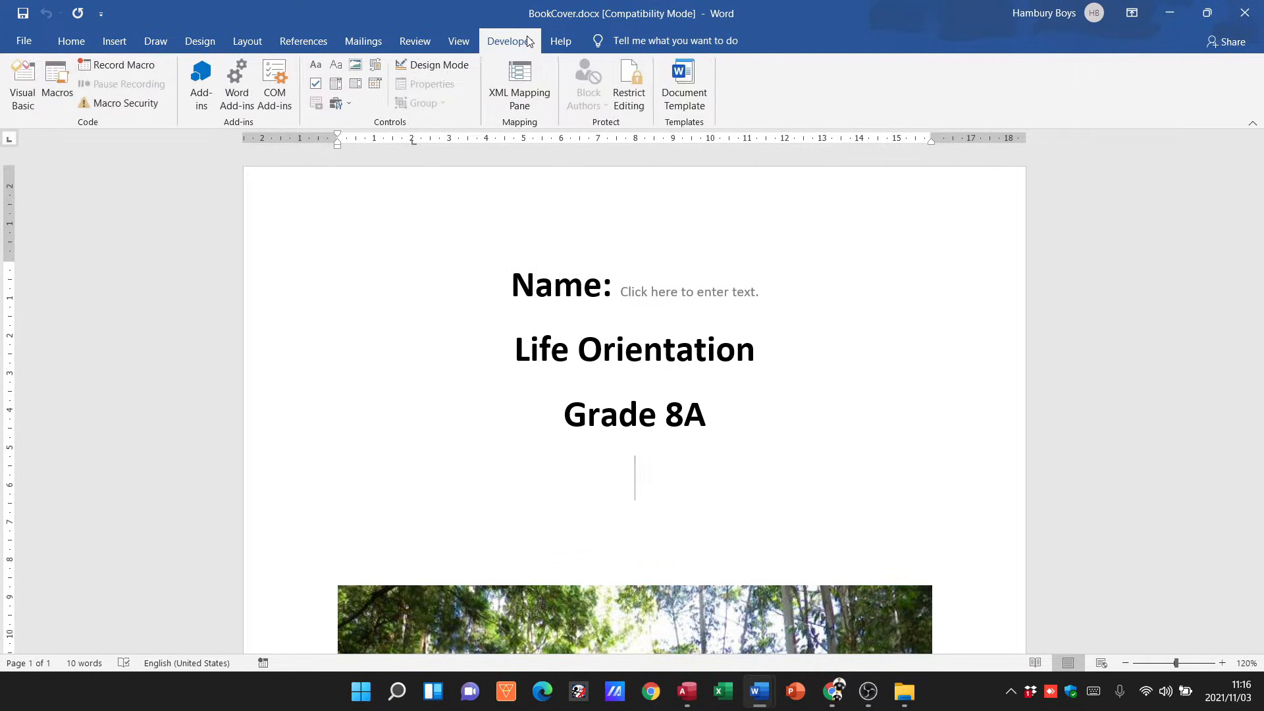
{"action": "left_click", "coordinate": [322, 66]}
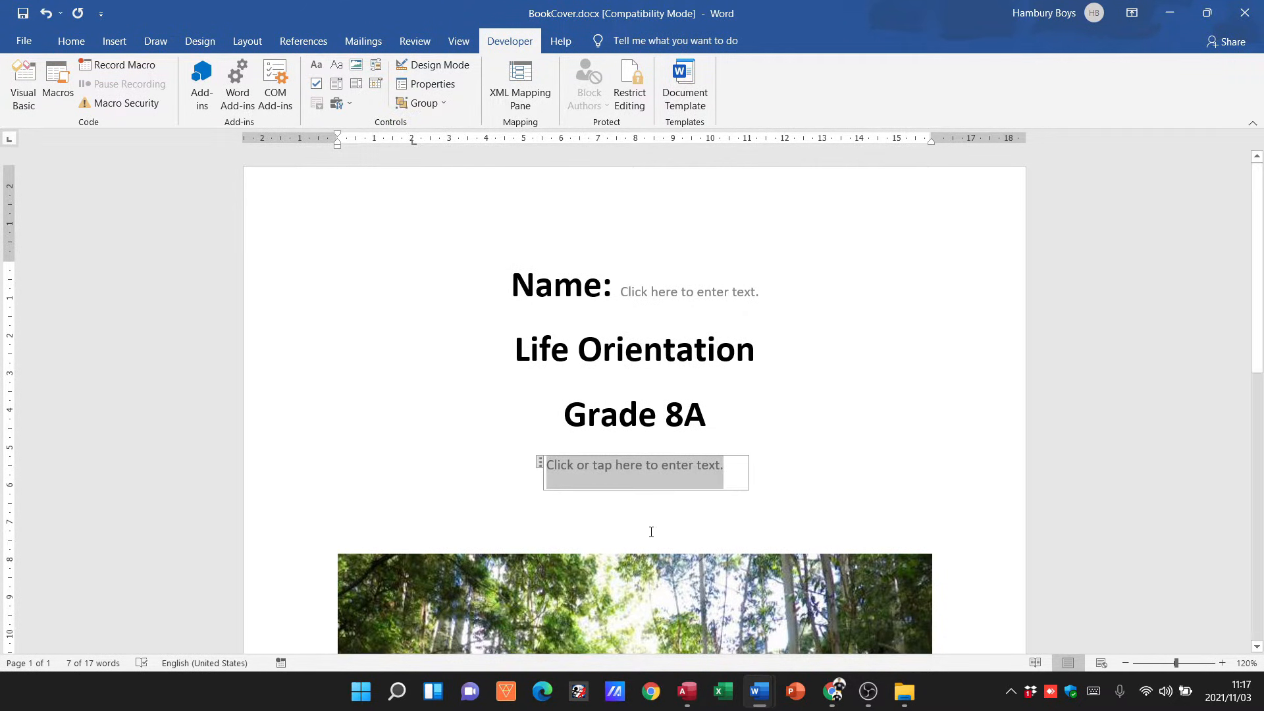
Step: Set the new content control's title to Name and its tag to N, and view its color choices
{"action": "left_click", "coordinate": [540, 463]}
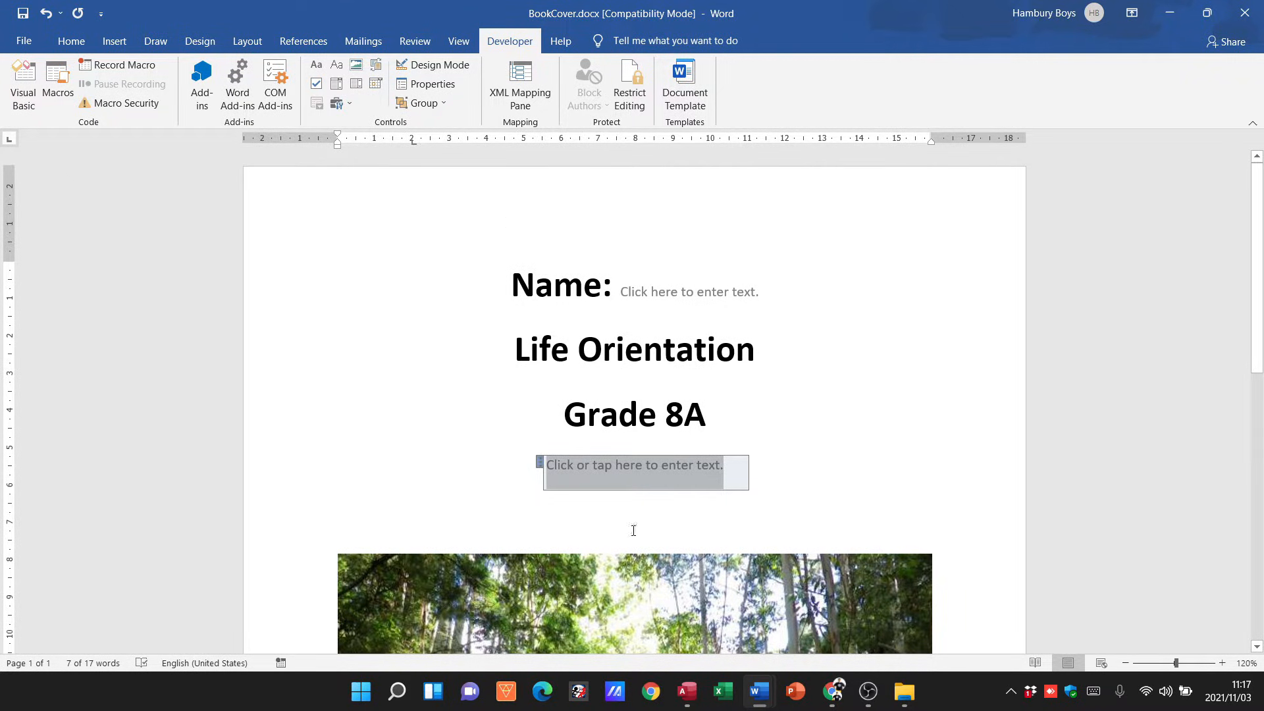
{"action": "left_click", "coordinate": [448, 89]}
{"action": "left_click_drag", "start_coordinate": [560, 206], "coordinate": [895, 172]}
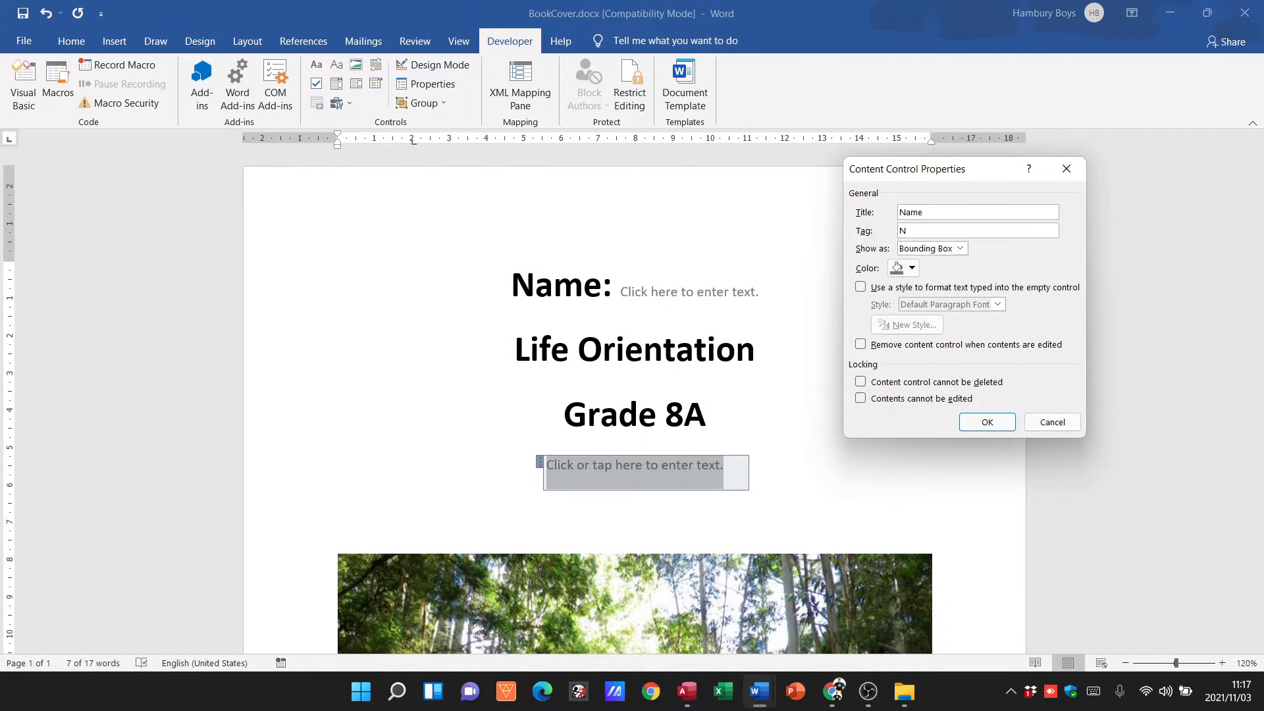
{"action": "left_click", "coordinate": [913, 269]}
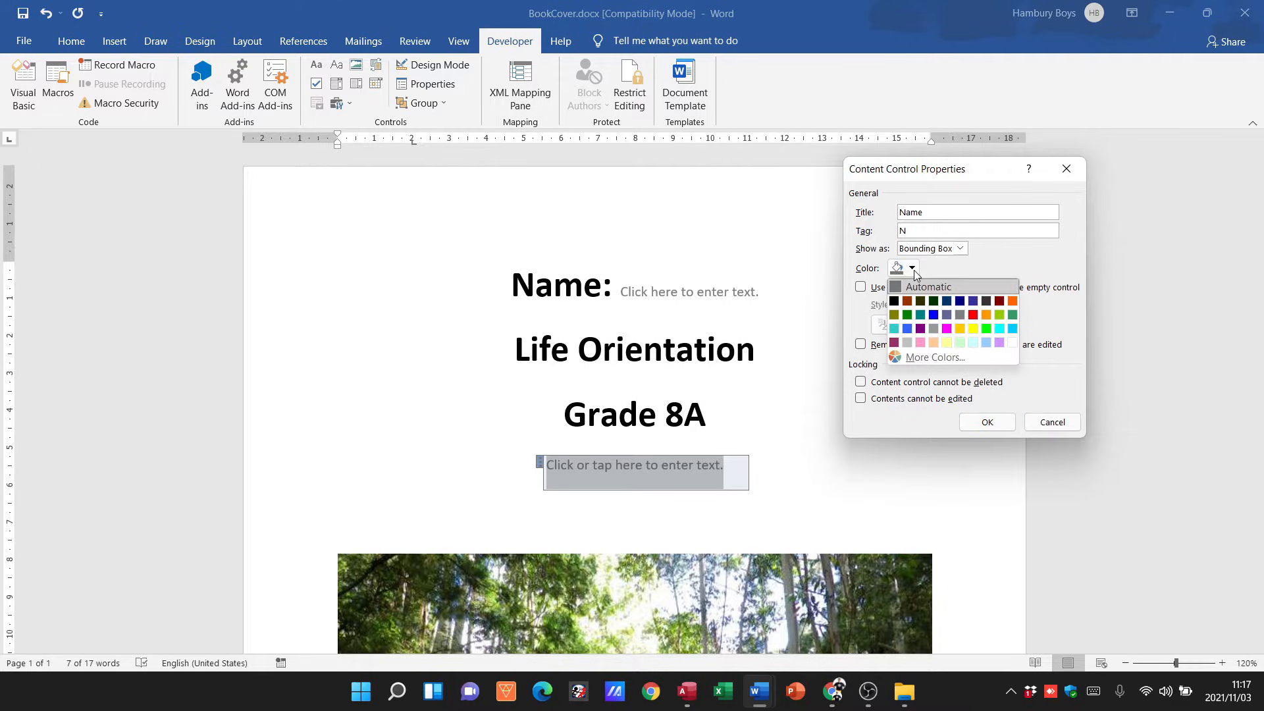
{"action": "left_click", "coordinate": [913, 268]}
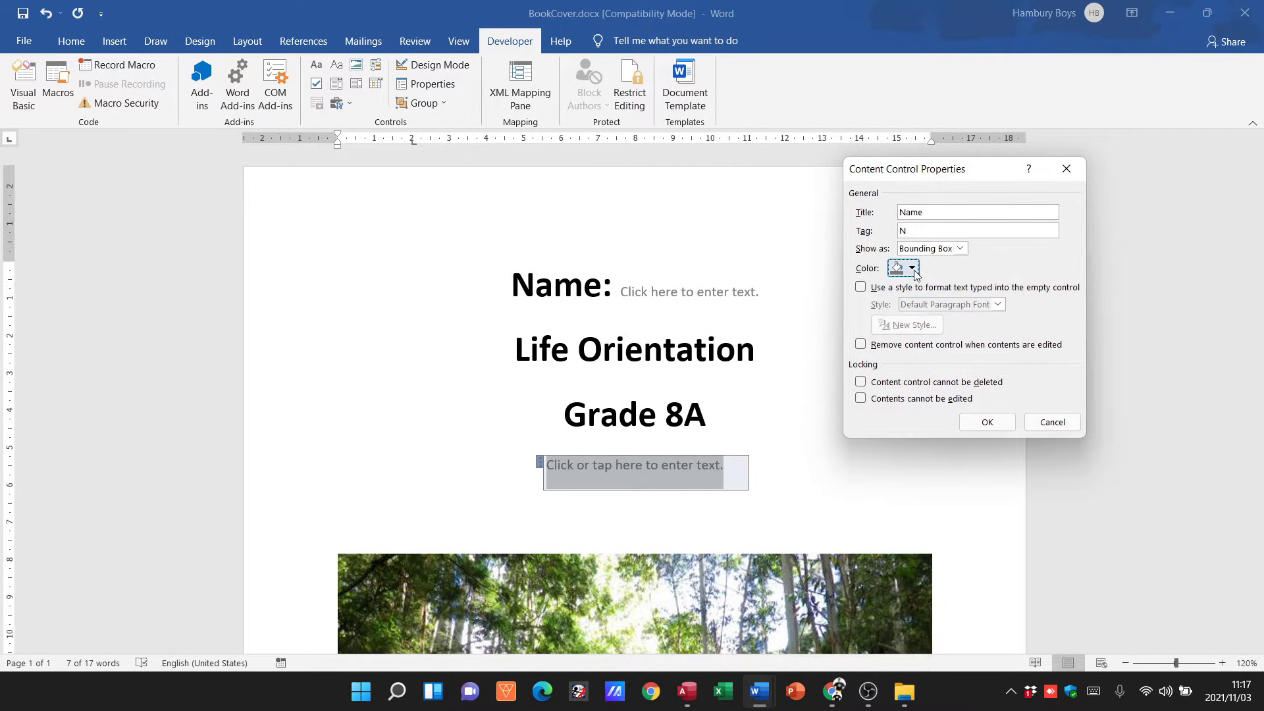
Step: Format text entered in the content control with a new character style that uses the Chiller font at 12 pt
{"action": "left_click", "coordinate": [883, 289]}
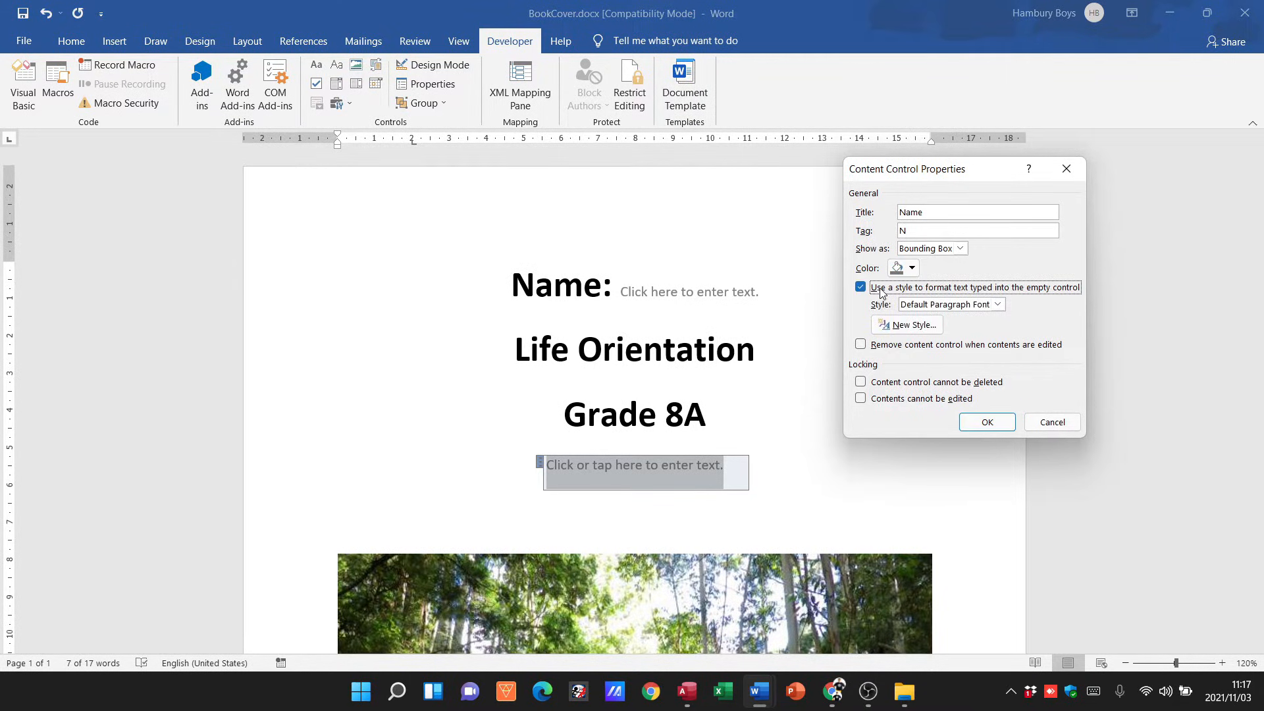
{"action": "left_click", "coordinate": [999, 307]}
{"action": "left_click", "coordinate": [999, 307]}
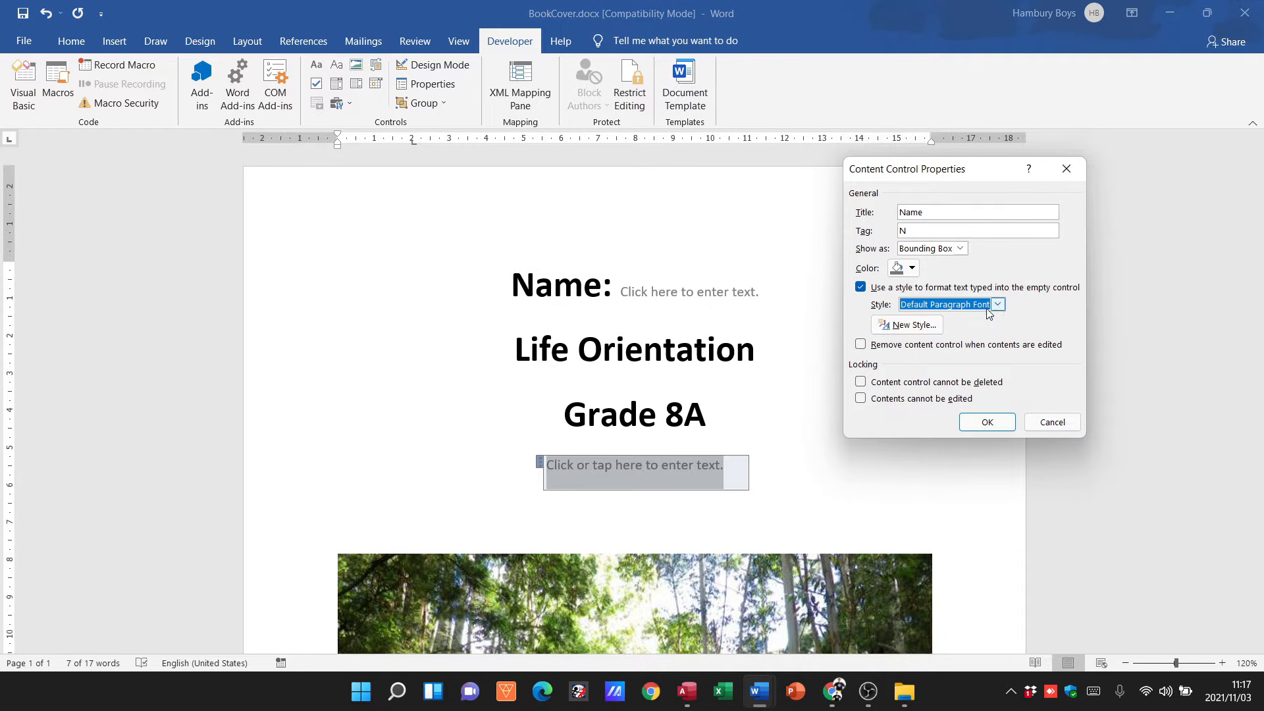
{"action": "left_click", "coordinate": [931, 326]}
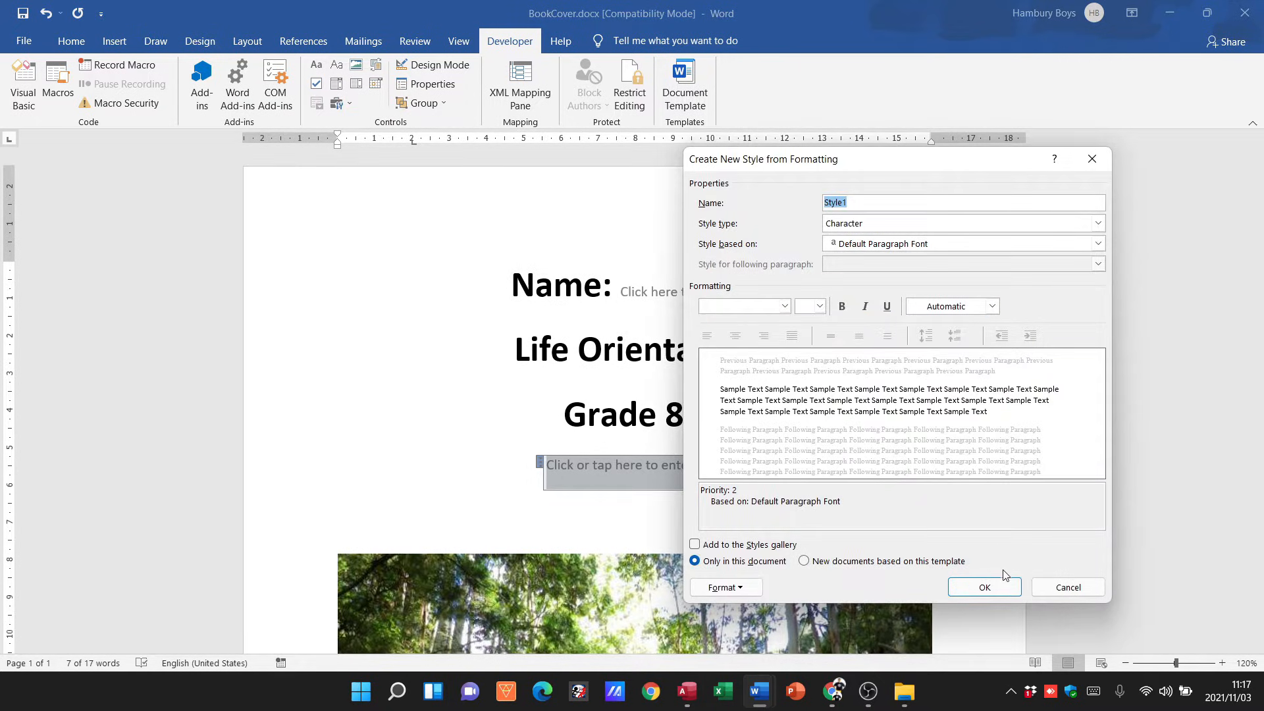
{"action": "left_click", "coordinate": [785, 306]}
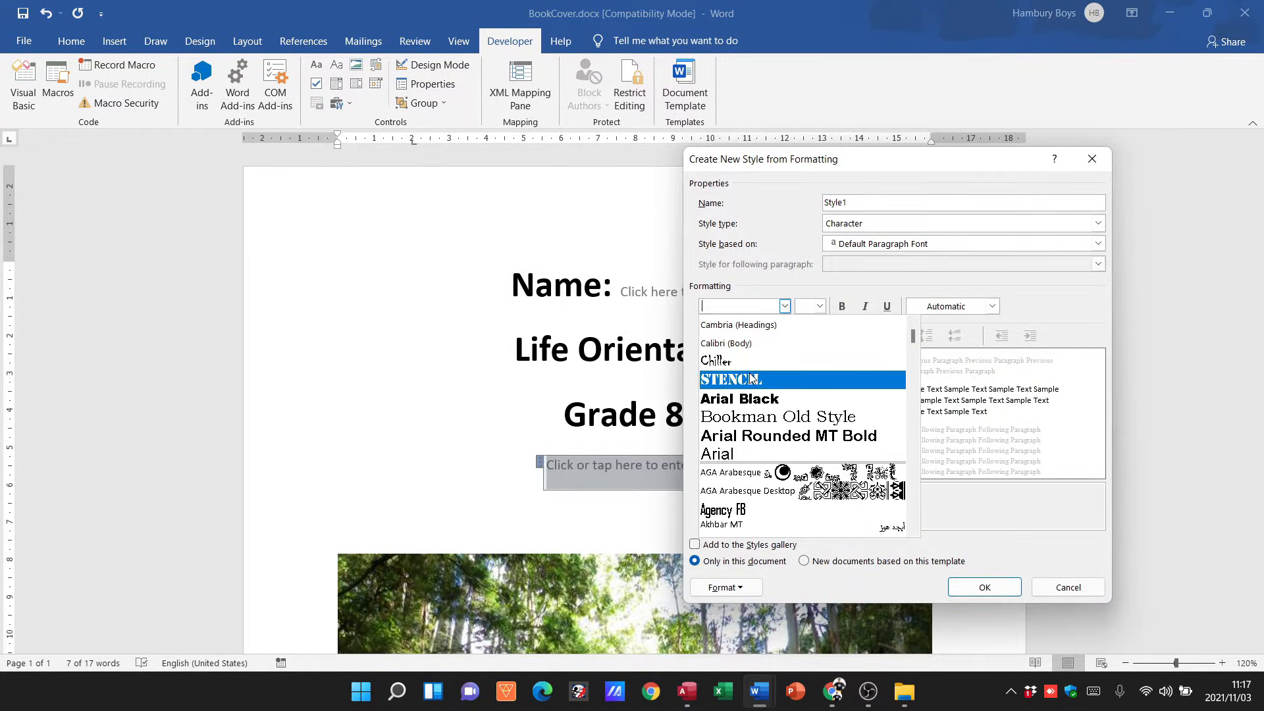
{"action": "left_click", "coordinate": [835, 357]}
{"action": "left_click", "coordinate": [820, 306]}
{"action": "left_click", "coordinate": [800, 363]}
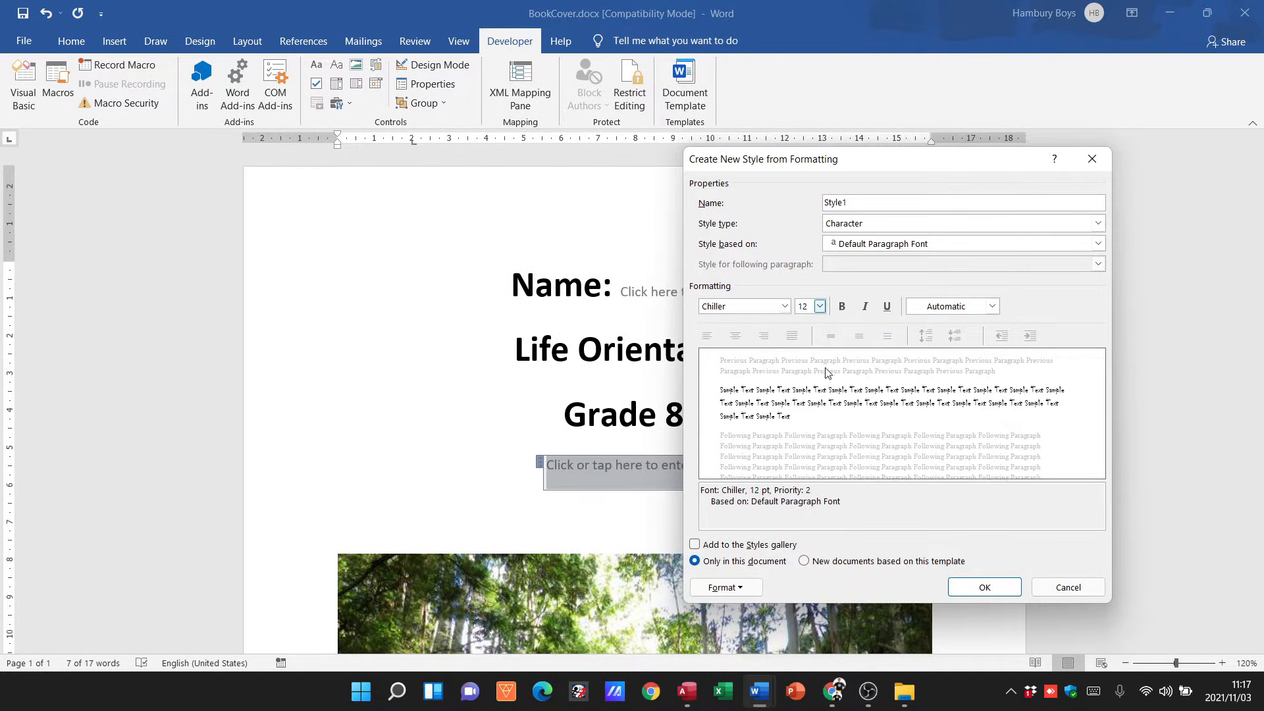
{"action": "left_click", "coordinate": [984, 588]}
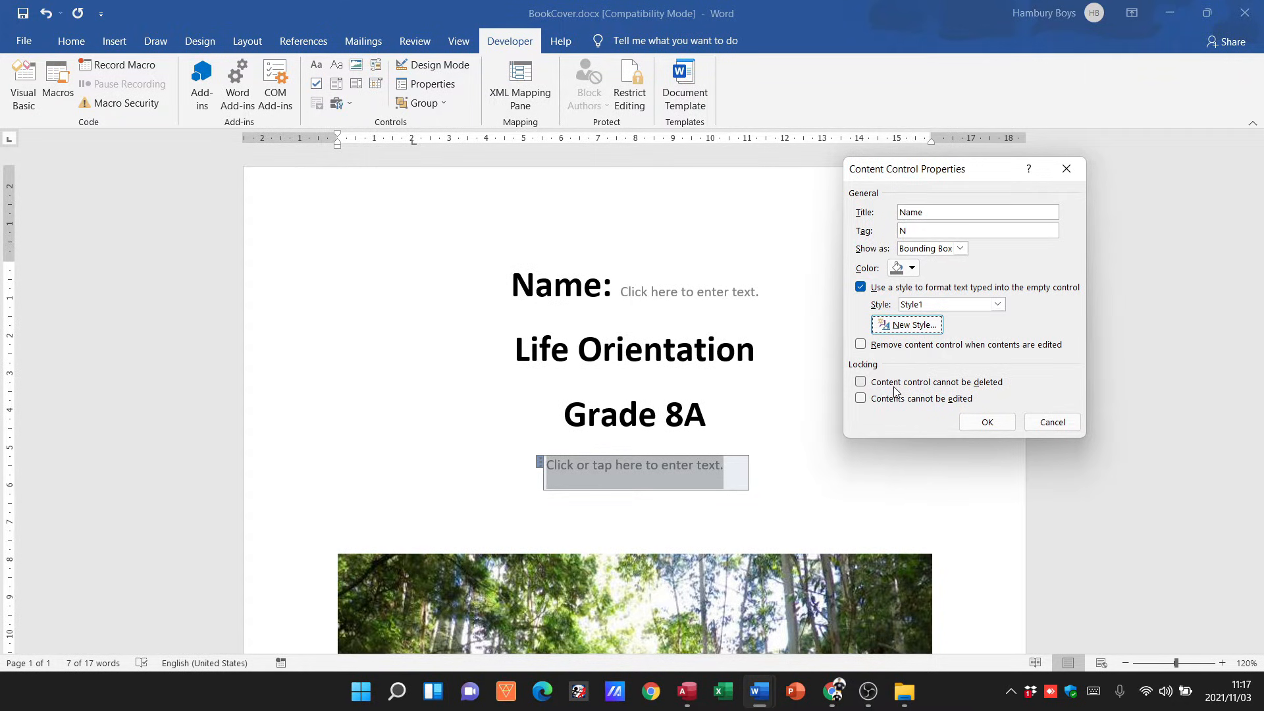
{"action": "left_click", "coordinate": [986, 422]}
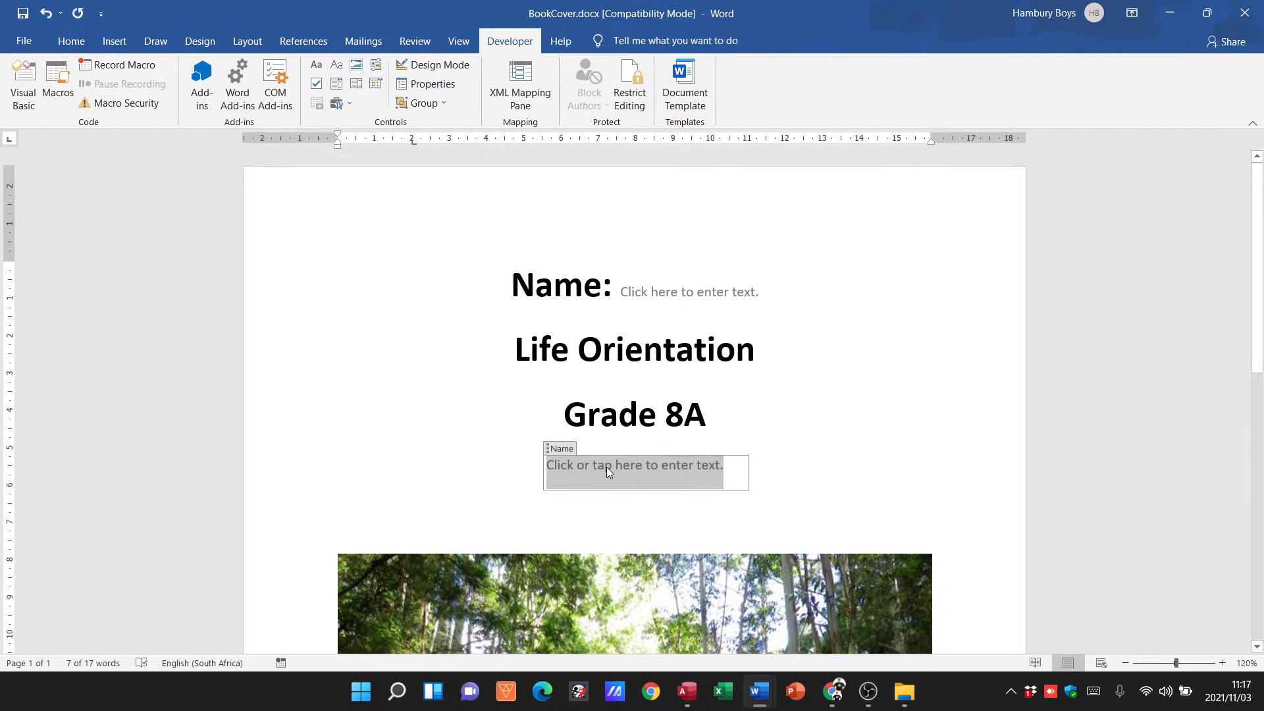
Step: Enter a full name in the content control below Grade 8A
{"action": "left_click_drag", "start_coordinate": [607, 467], "coordinate": [721, 481]}
{"action": "left_click", "coordinate": [696, 351]}
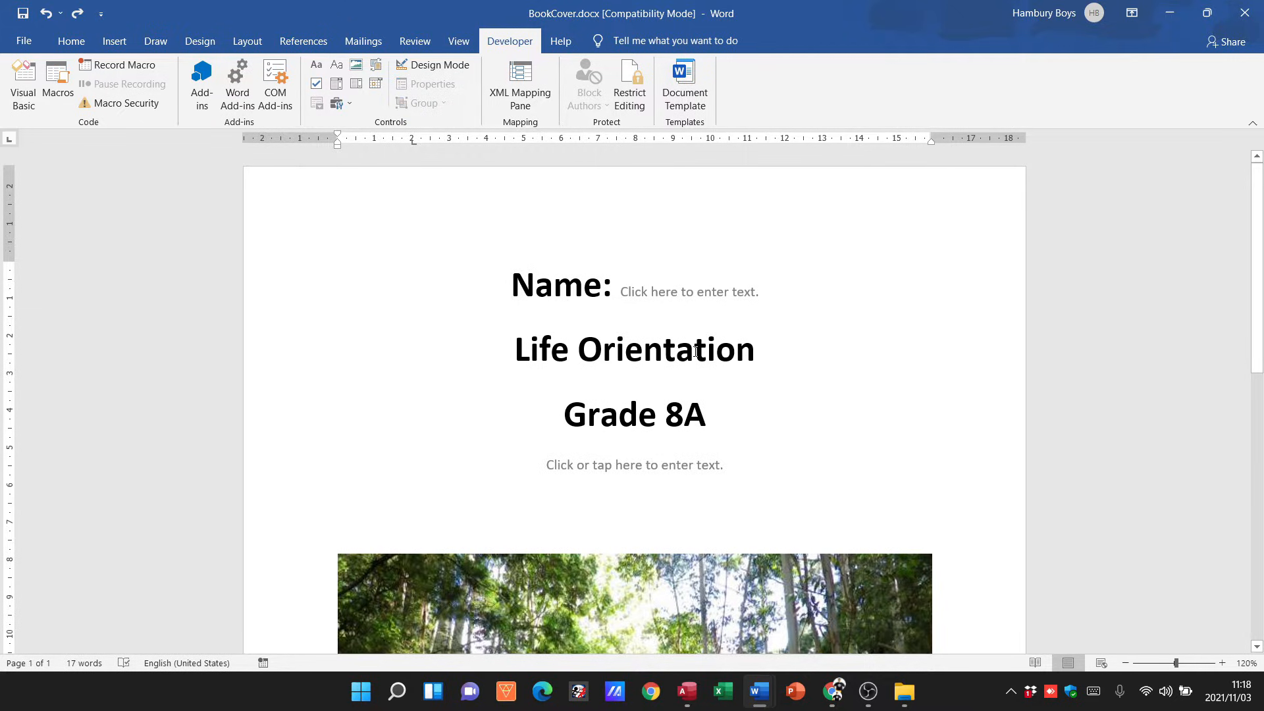
{"action": "left_click", "coordinate": [649, 468]}
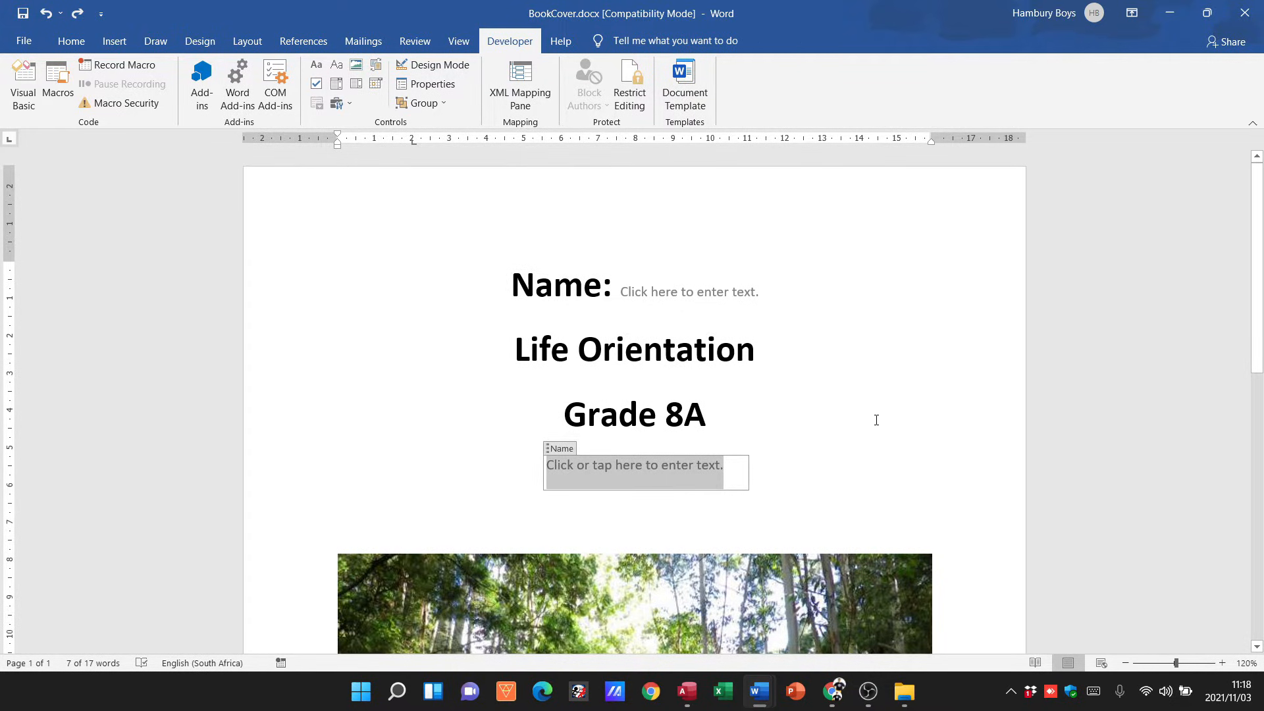
{"action": "type", "text": "John Smi"}
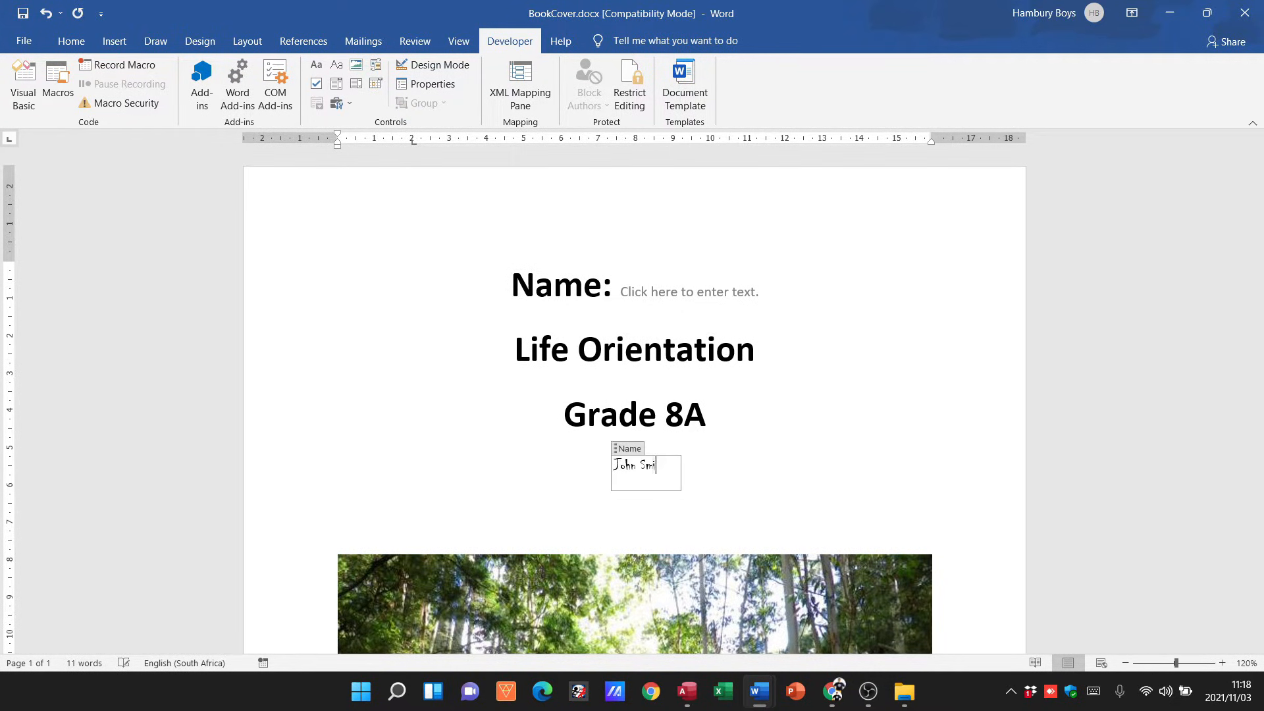
{"action": "type", "text": "th"}
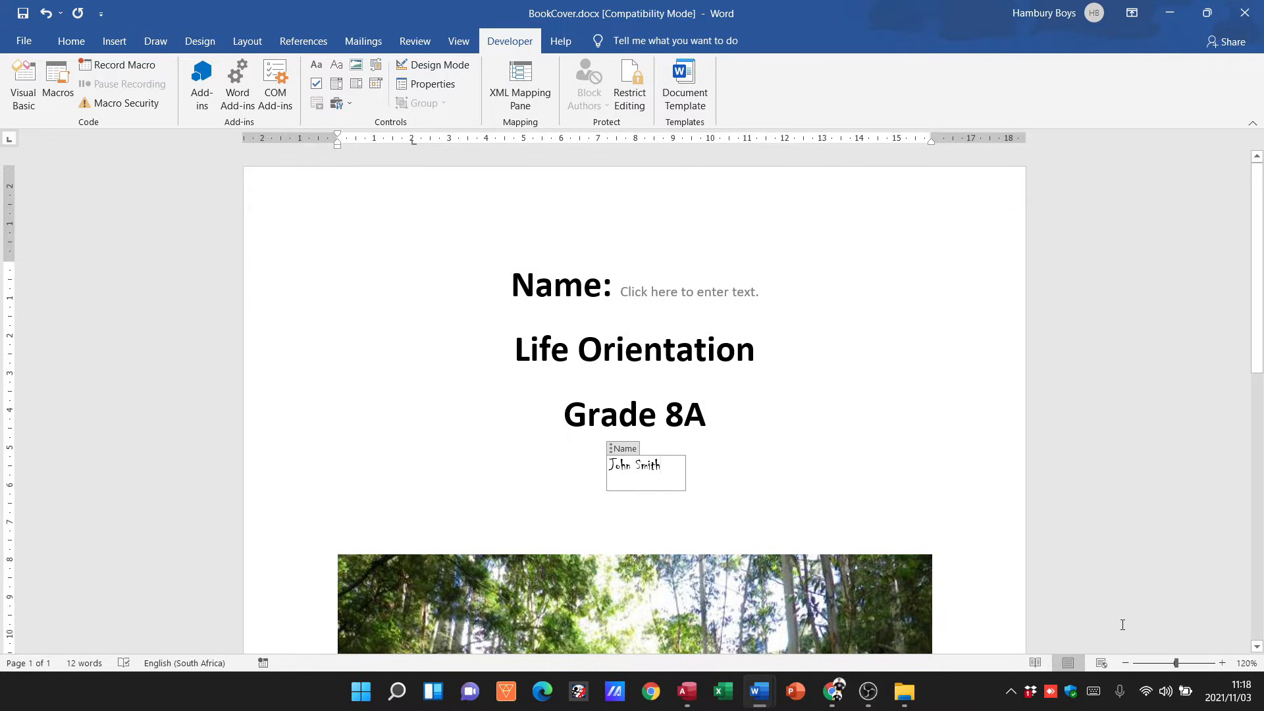
Step: Fill in a full name in the existing Name field of the book cover, above Life Orientation
{"action": "left_click", "coordinate": [1223, 663]}
{"action": "left_click", "coordinate": [1223, 663]}
{"action": "left_click", "coordinate": [1223, 664]}
{"action": "left_click", "coordinate": [1223, 664]}
{"action": "left_click", "coordinate": [1223, 664]}
{"action": "left_click", "coordinate": [1223, 664]}
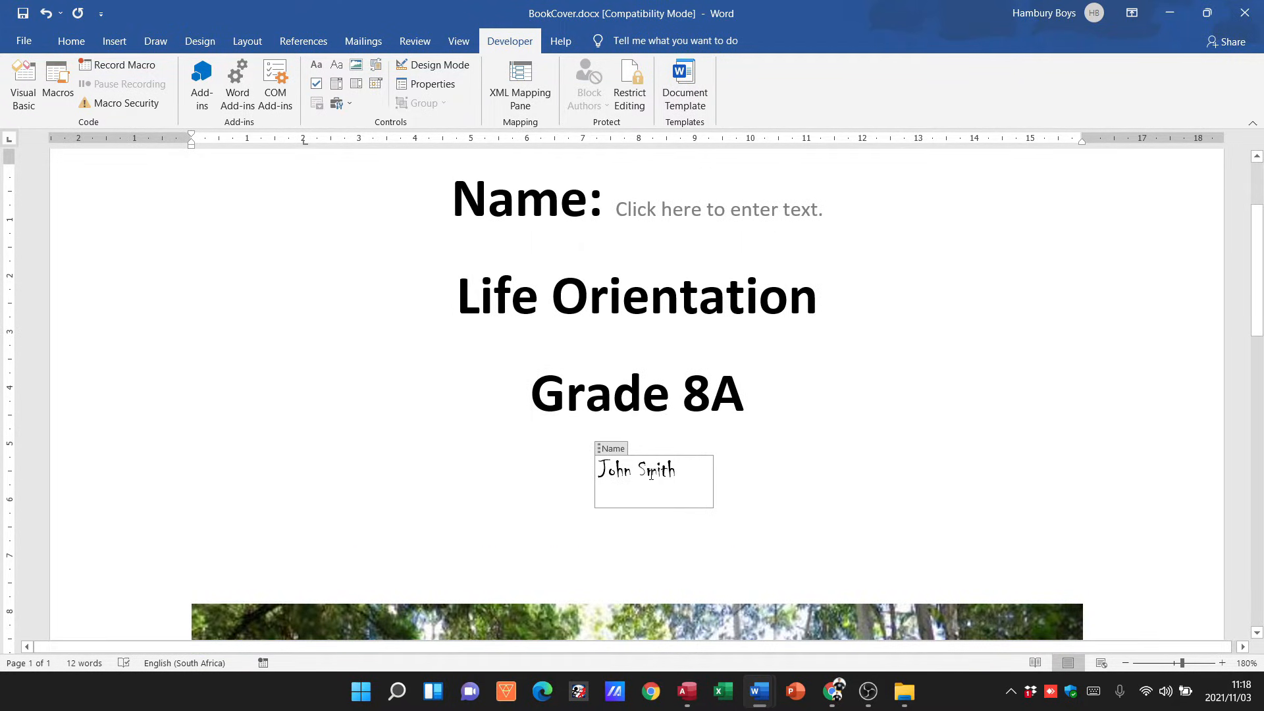
{"action": "left_click", "coordinate": [688, 202]}
{"action": "type", "text": "John Smith"}
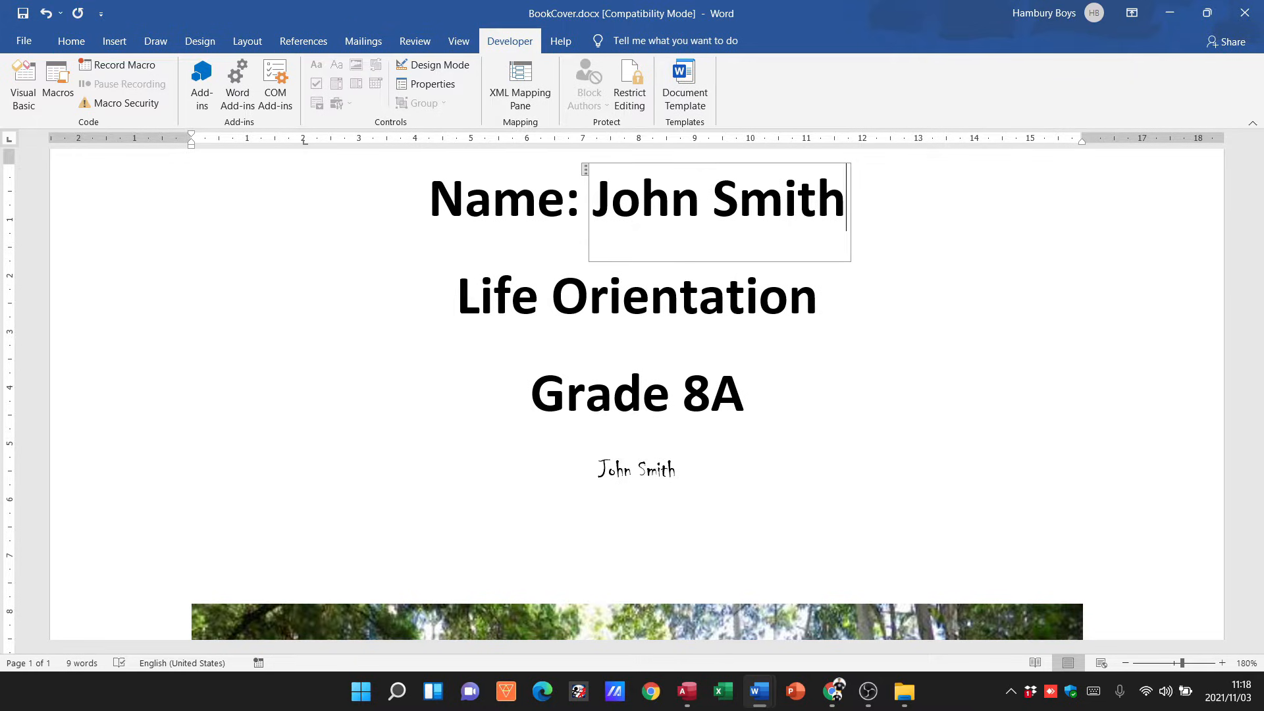
{"action": "left_click", "coordinate": [911, 352]}
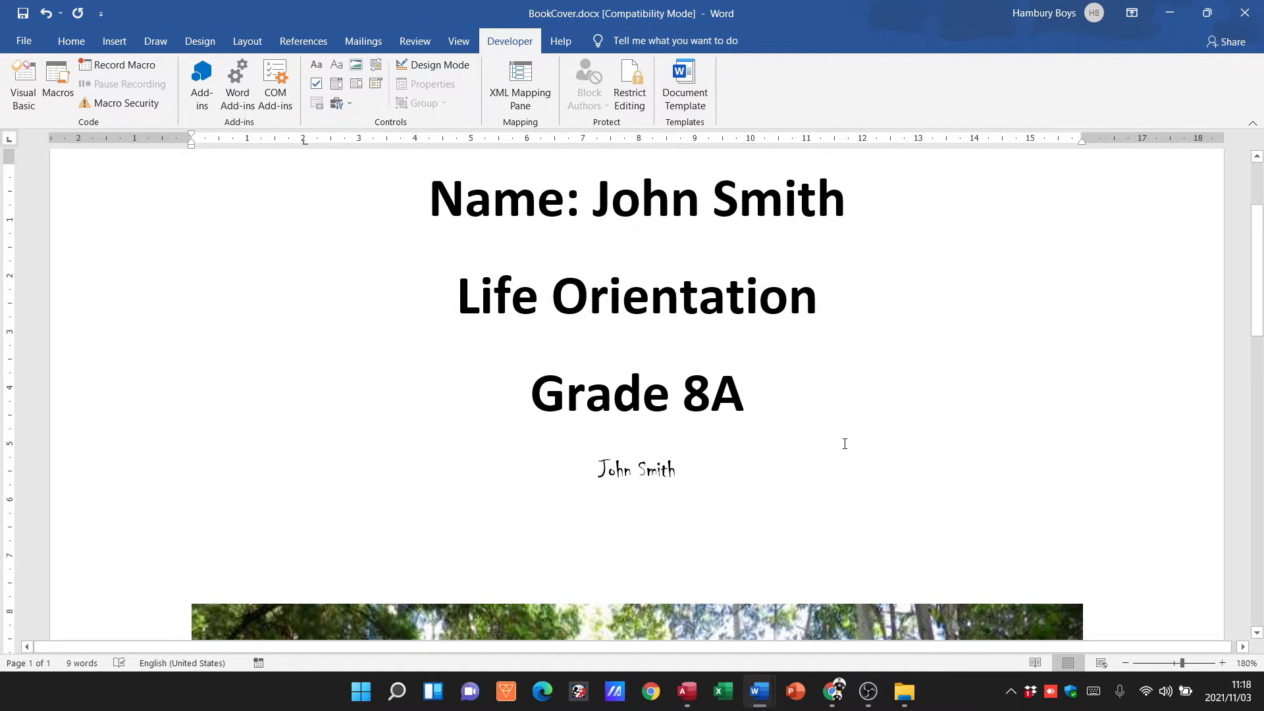
Step: Delete the Name content control below Grade 8A together with its text
{"action": "left_click_drag", "start_coordinate": [693, 475], "coordinate": [580, 499]}
{"action": "left_click", "coordinate": [592, 506]}
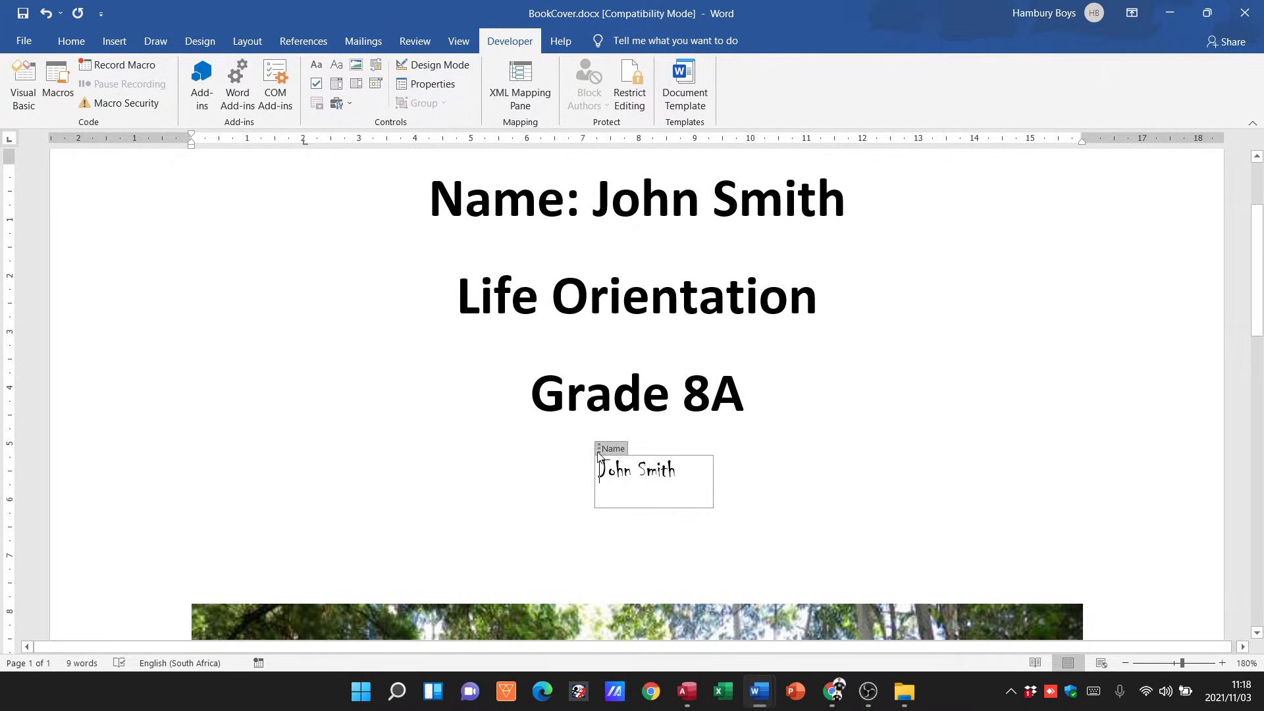
{"action": "left_click", "coordinate": [600, 451]}
{"action": "key", "text": "Delete"}
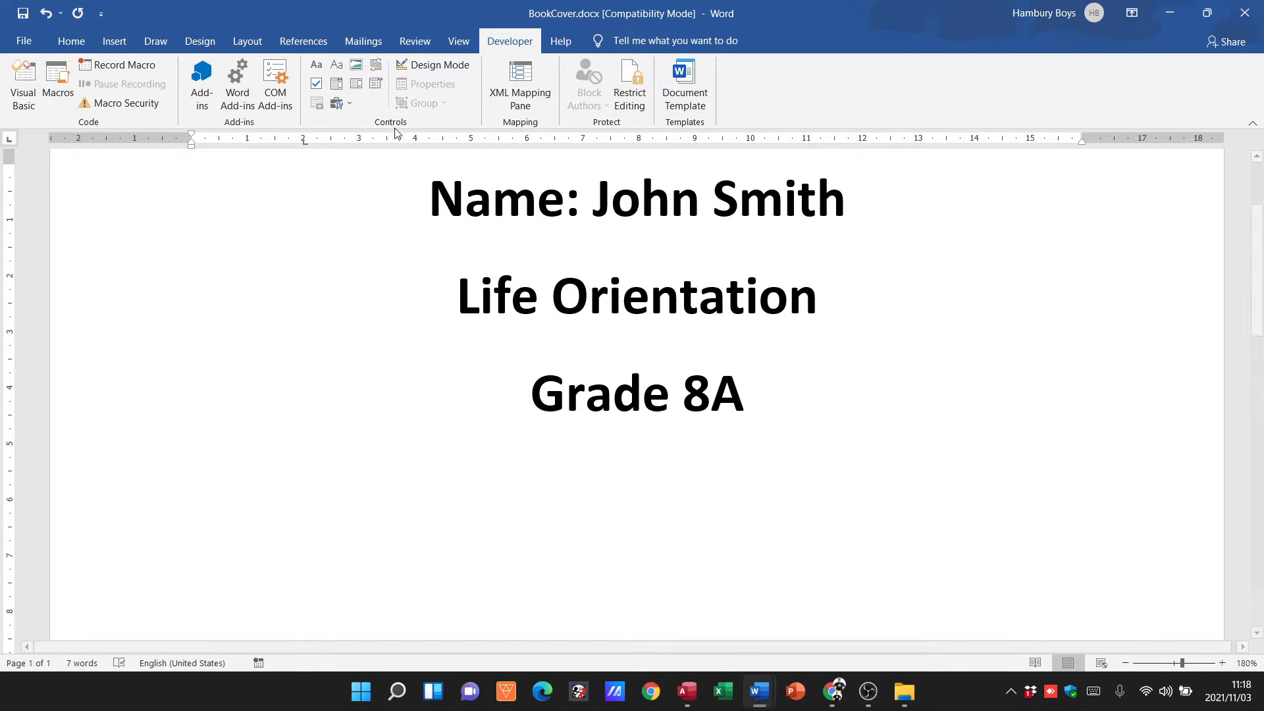
Step: Insert a picture content control below Grade 8A and view its picture source options without choosing a picture
{"action": "left_click", "coordinate": [358, 67]}
{"action": "scroll", "coordinate": [1010, 471], "scroll_direction": "down", "scroll_amount": 1}
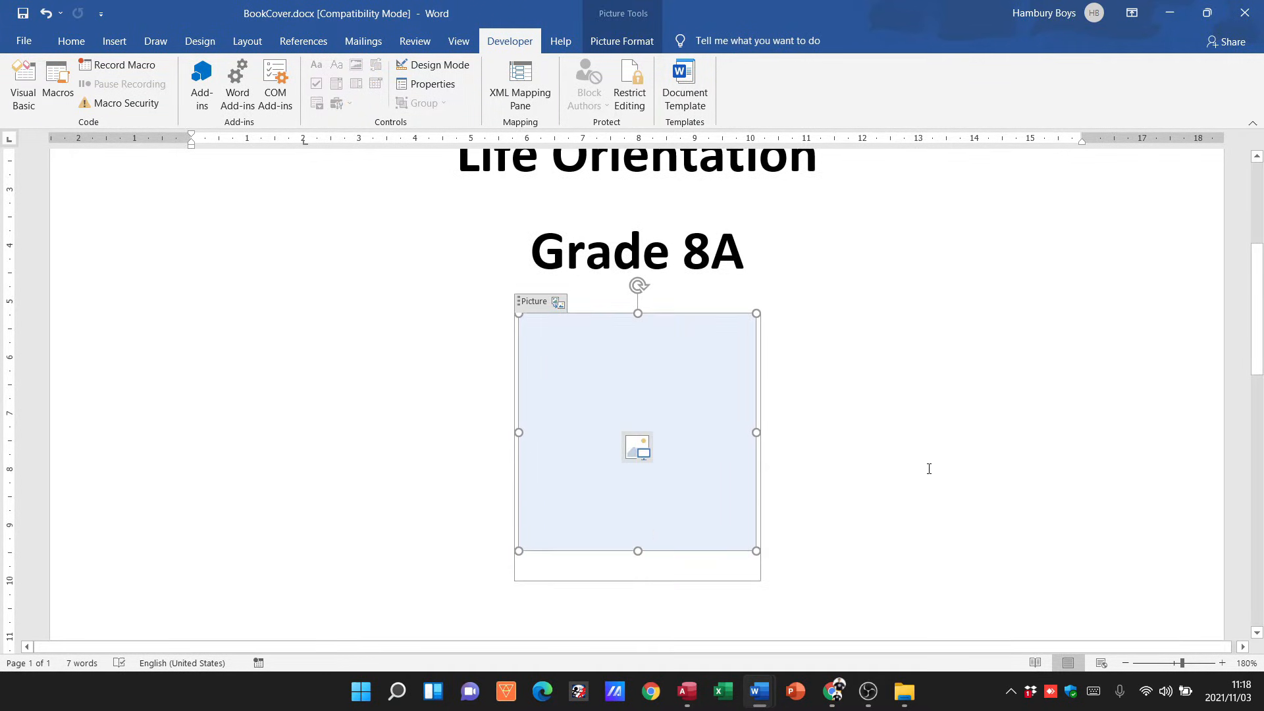
{"action": "left_click", "coordinate": [640, 449]}
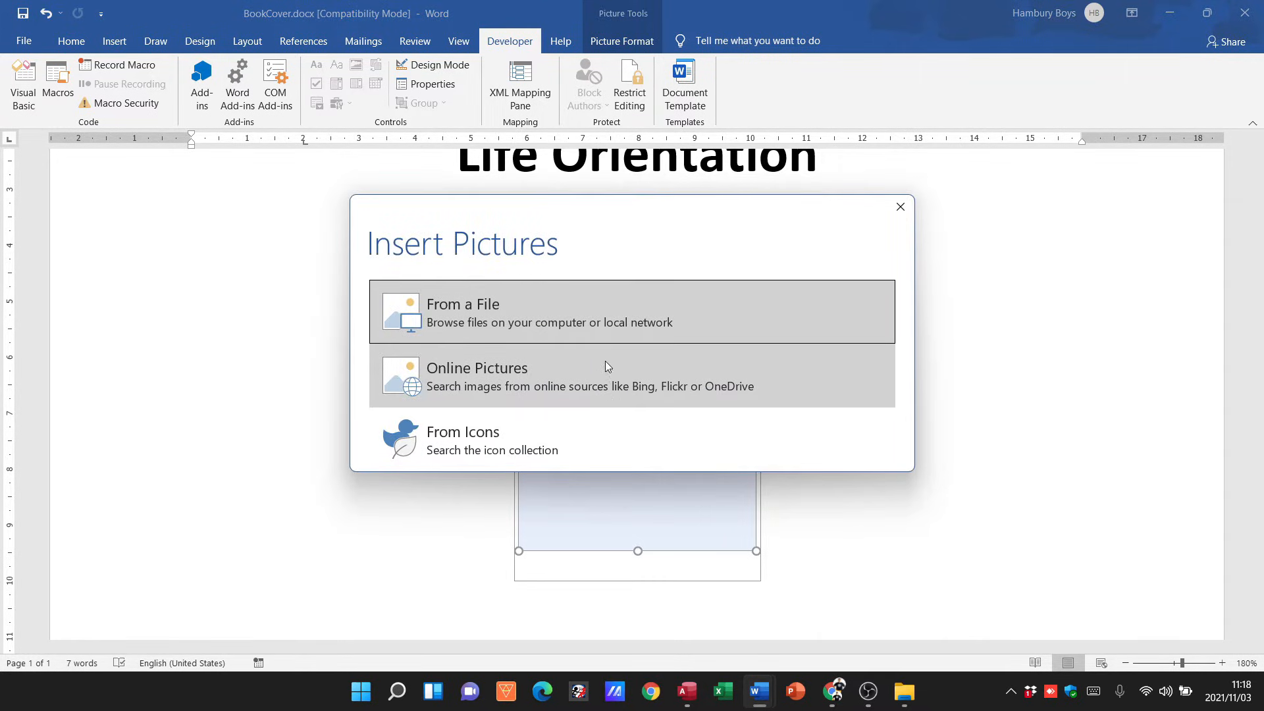
{"action": "left_click", "coordinate": [901, 208]}
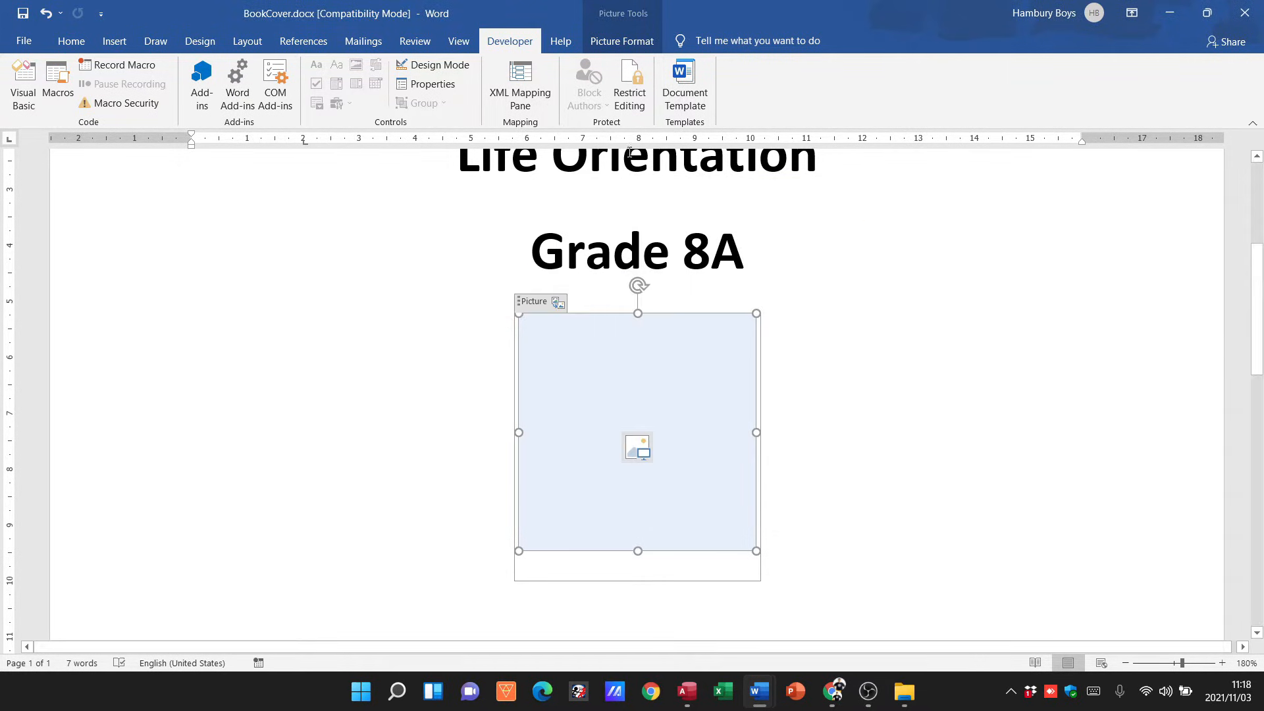
Step: Delete the placeholder picture from the picture content control
{"action": "key", "text": "Delete"}
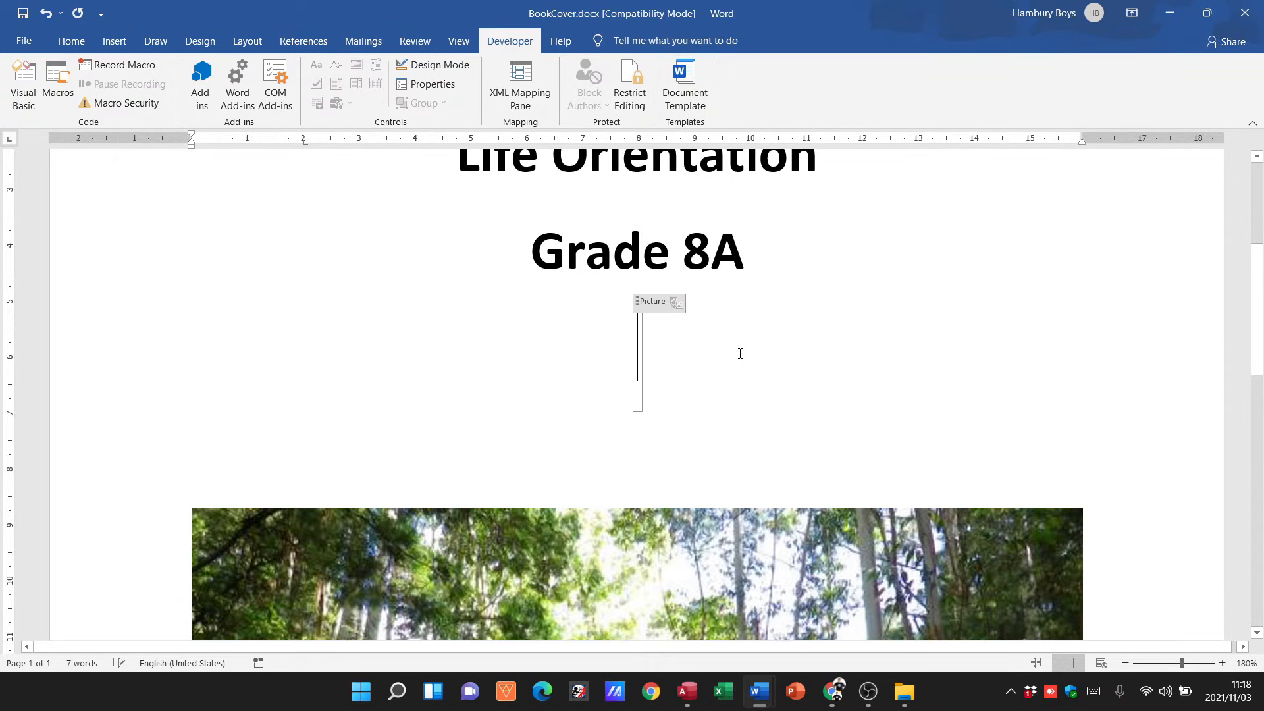